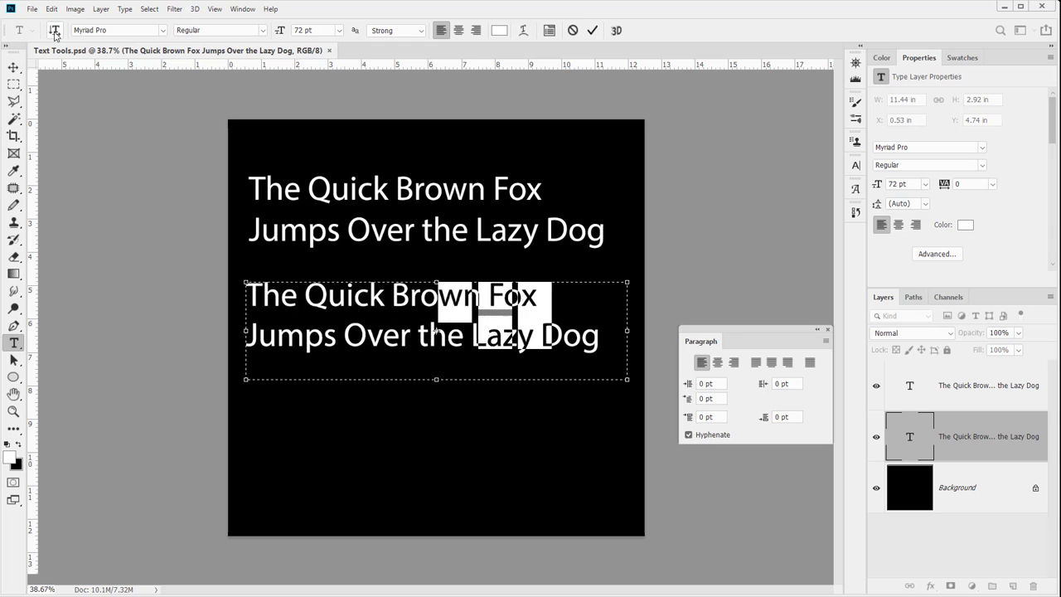
Step: Switch the lower text block to vertical orientation and back to horizontal
{"action": "left_click", "coordinate": [55, 32]}
{"action": "left_click", "coordinate": [54, 31]}
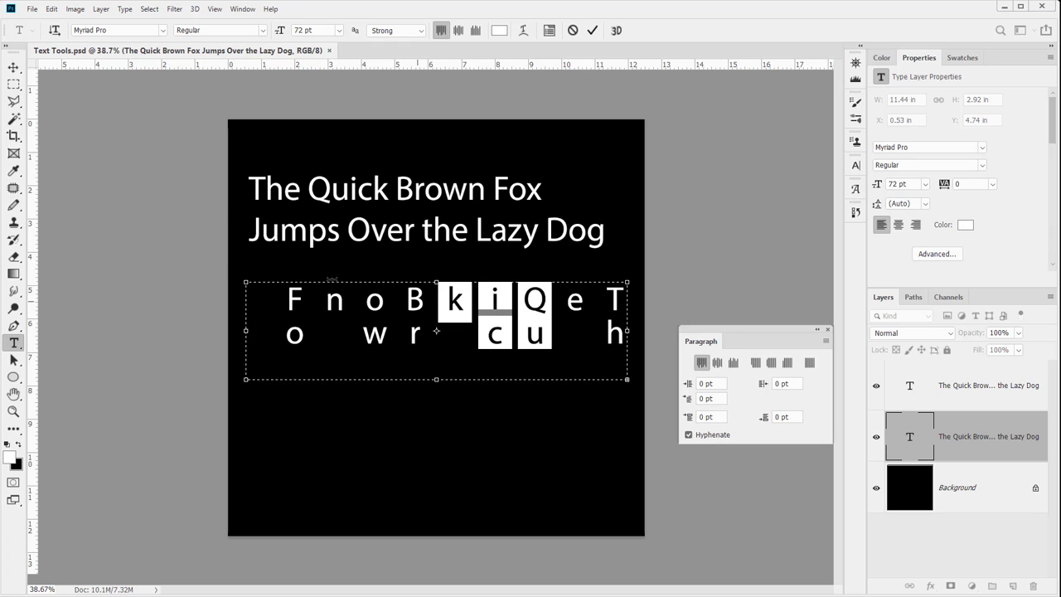
{"action": "left_click", "coordinate": [53, 32]}
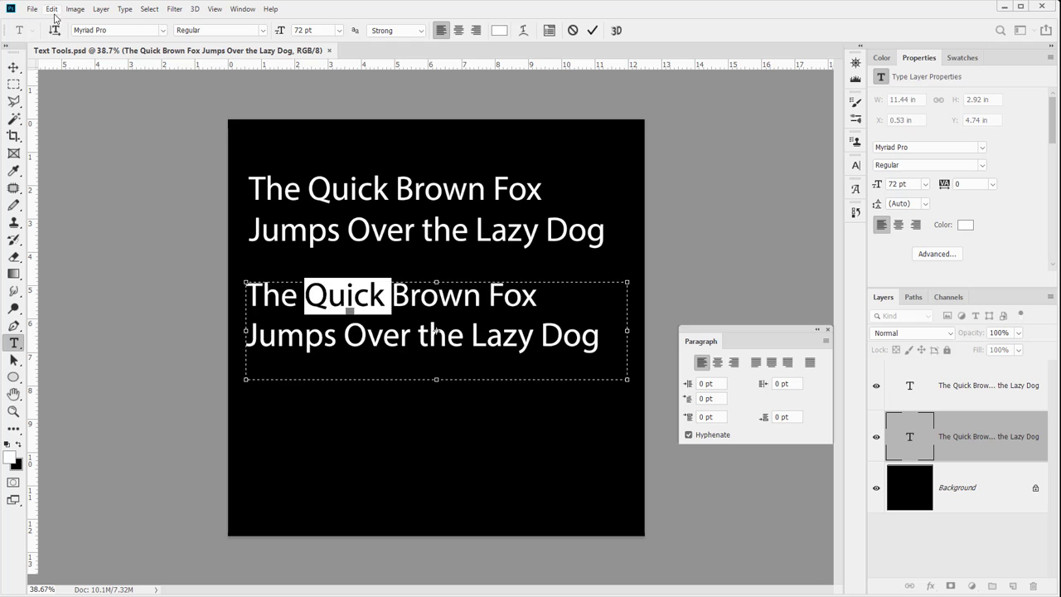
Step: Look through the fonts and font styles available for the word "Quick" in the lower text block
{"action": "left_click", "coordinate": [164, 30]}
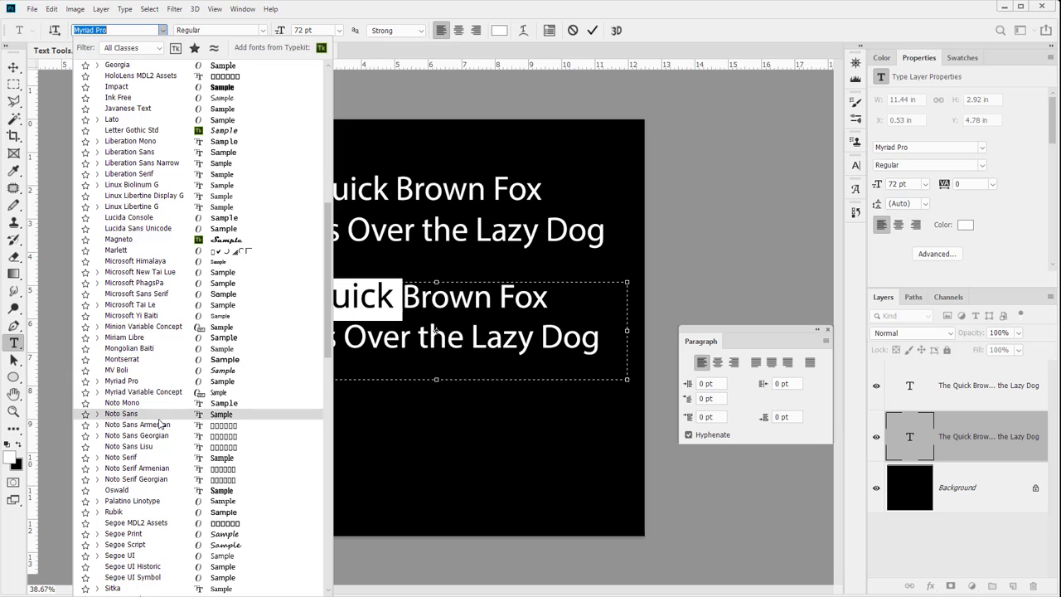
{"action": "left_click", "coordinate": [145, 24]}
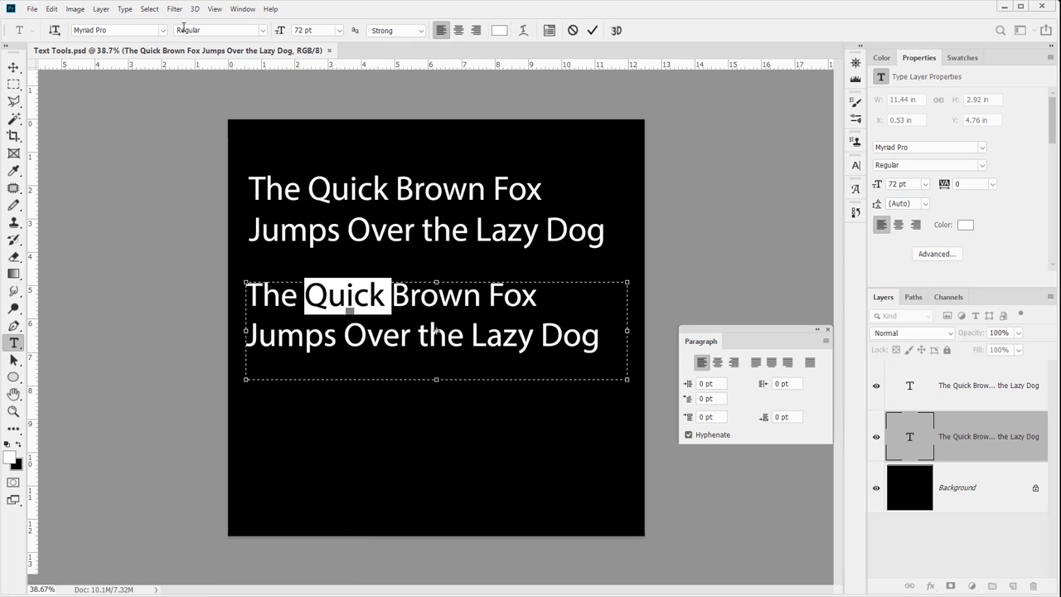
{"action": "left_click", "coordinate": [261, 31]}
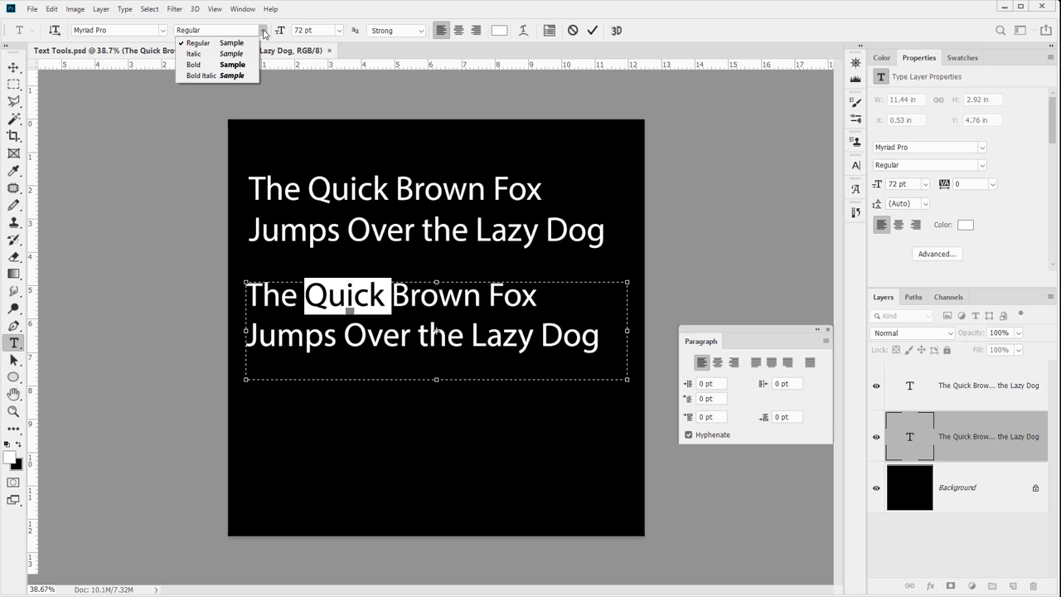
{"action": "left_click", "coordinate": [263, 31]}
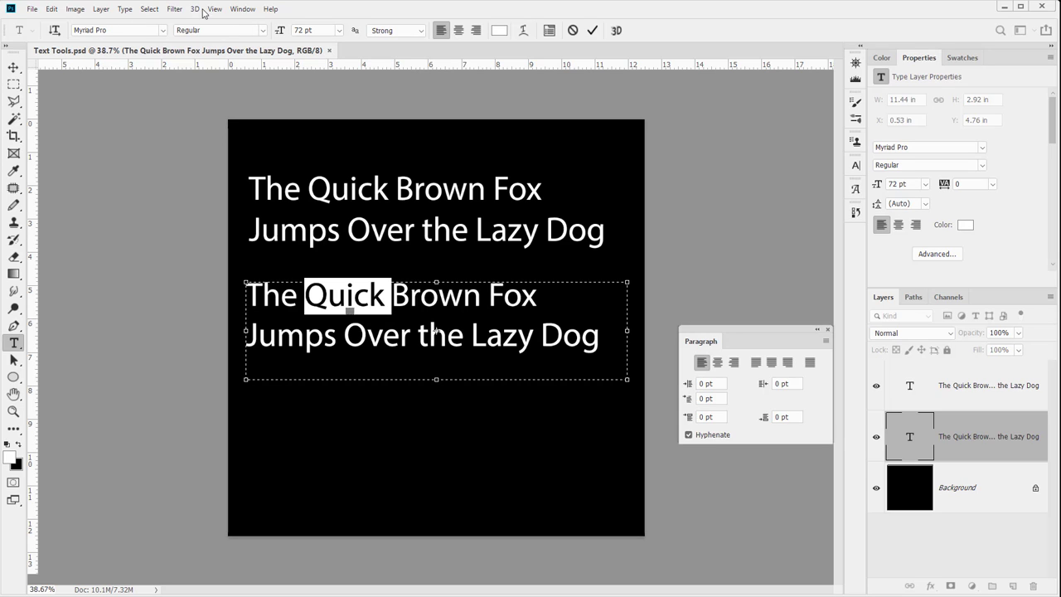
Step: Try the Italic, Bold and Bold Italic font styles on the word "Quick" in the lower text block
{"action": "left_click", "coordinate": [264, 32]}
{"action": "left_click", "coordinate": [236, 55]}
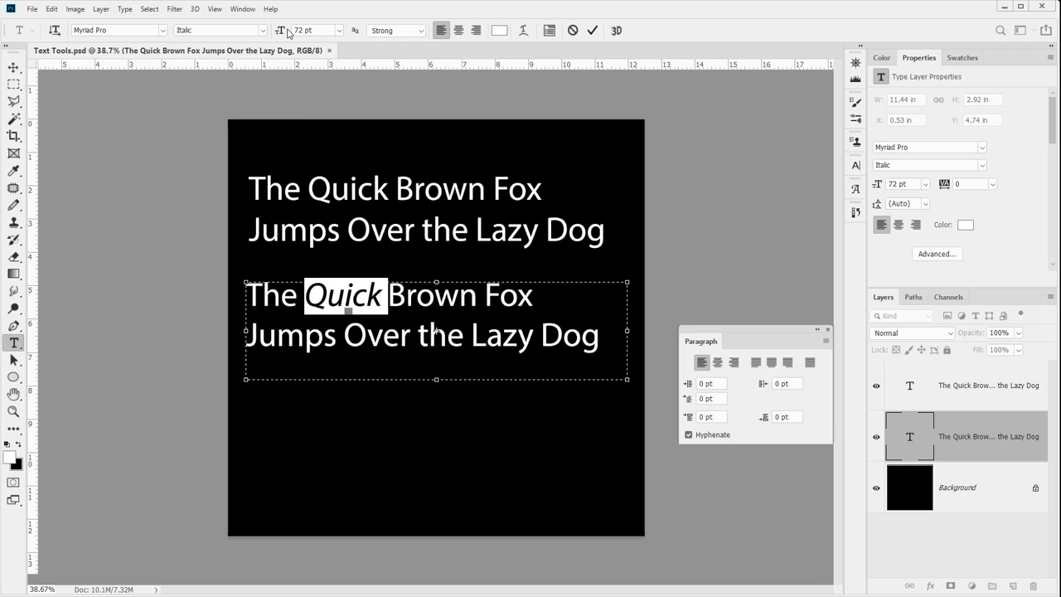
{"action": "left_click", "coordinate": [264, 30]}
{"action": "left_click", "coordinate": [217, 64]}
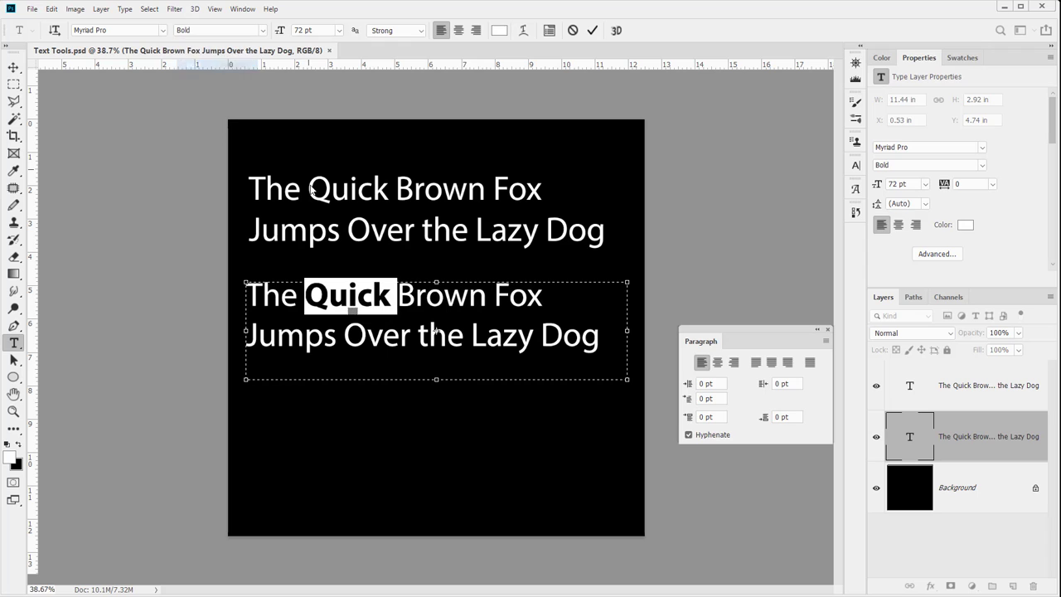
{"action": "left_click", "coordinate": [264, 30]}
{"action": "left_click", "coordinate": [219, 72]}
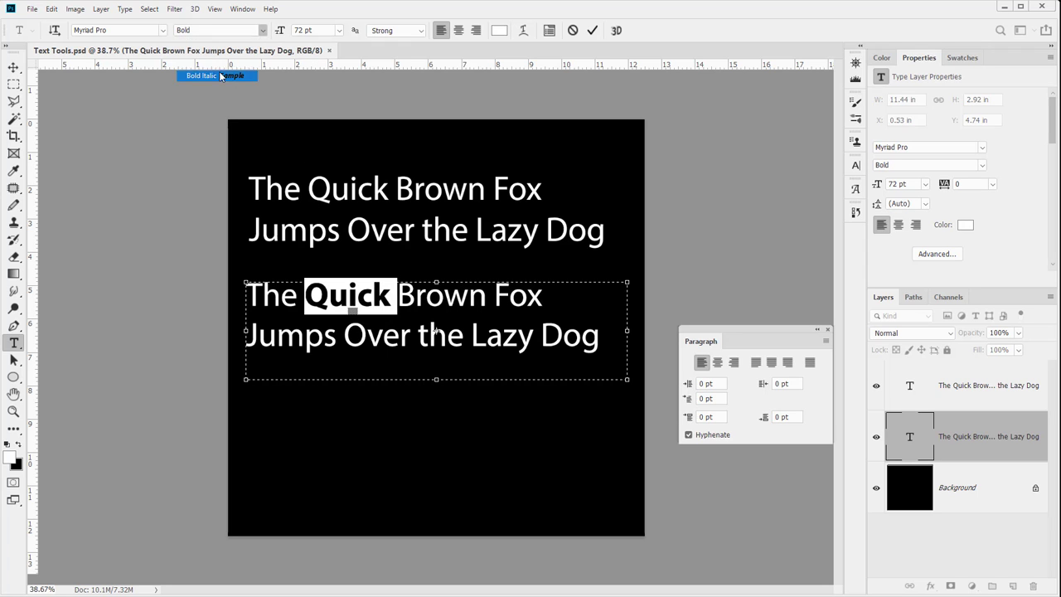
Step: Change the font of the word "Quick" in the lower text block to Times New Roman
{"action": "left_click", "coordinate": [164, 30]}
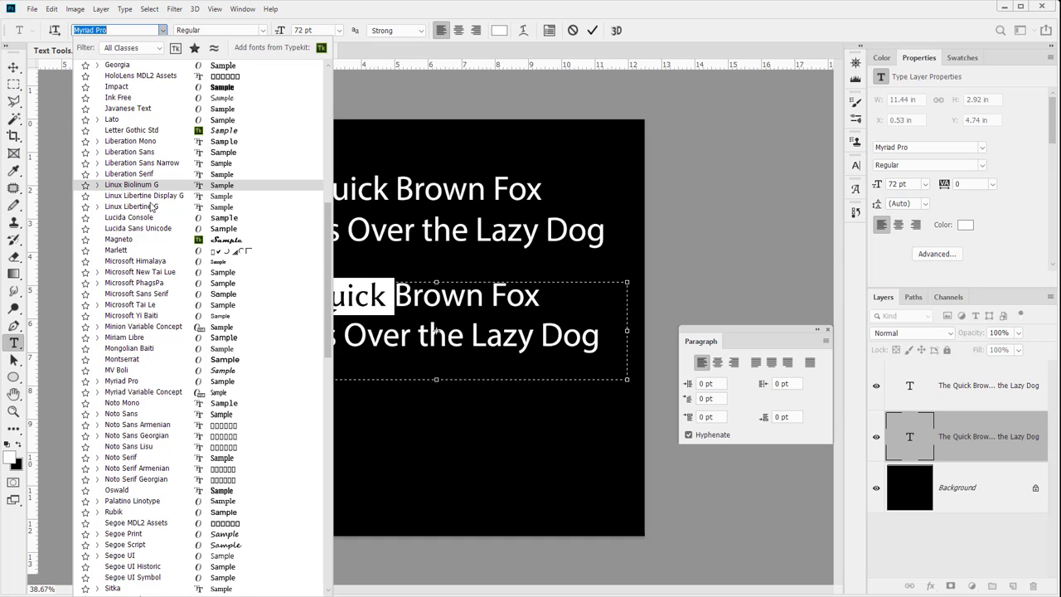
{"action": "scroll", "coordinate": [166, 386], "scroll_direction": "down", "scroll_amount": 3}
{"action": "scroll", "coordinate": [168, 386], "scroll_direction": "down", "scroll_amount": 7}
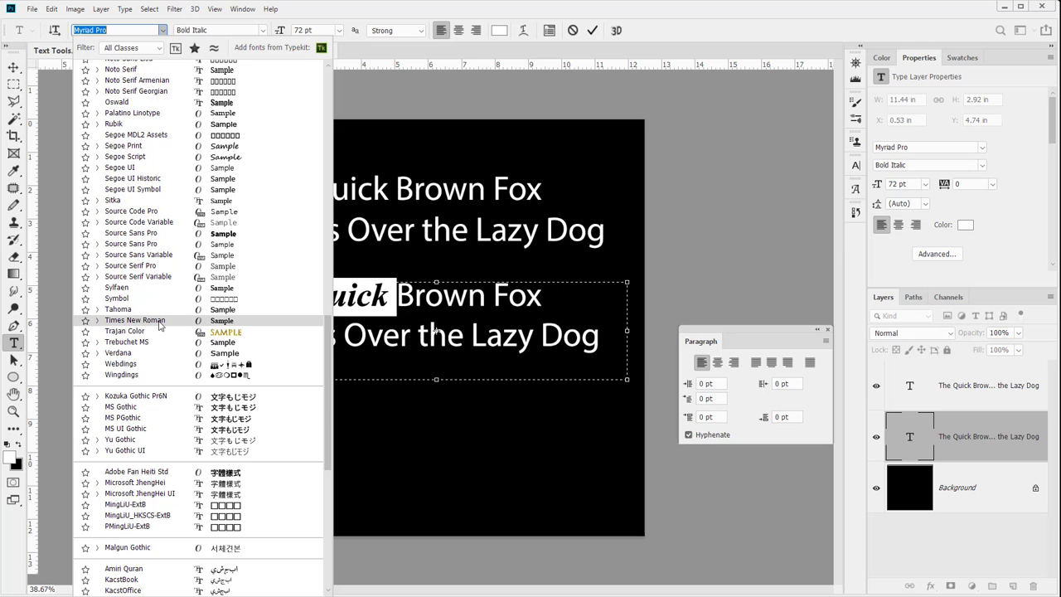
{"action": "left_click", "coordinate": [159, 322]}
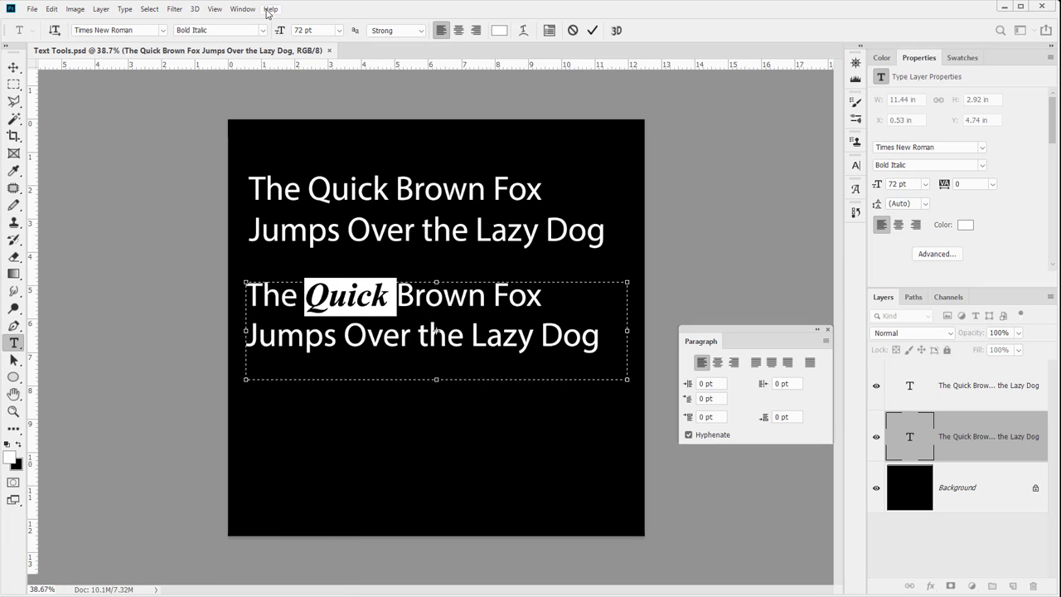
Step: Change the font of "Quick" in the lower text block to Comic Sans MS and check its available styles
{"action": "left_click", "coordinate": [262, 30]}
{"action": "left_click", "coordinate": [160, 33]}
{"action": "left_click", "coordinate": [162, 32]}
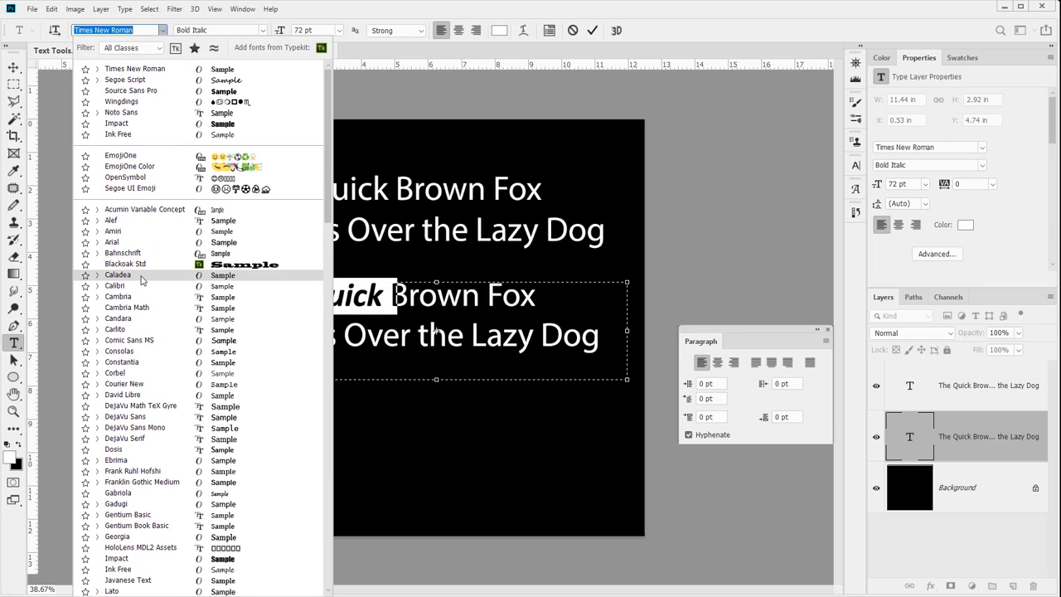
{"action": "left_click", "coordinate": [135, 343]}
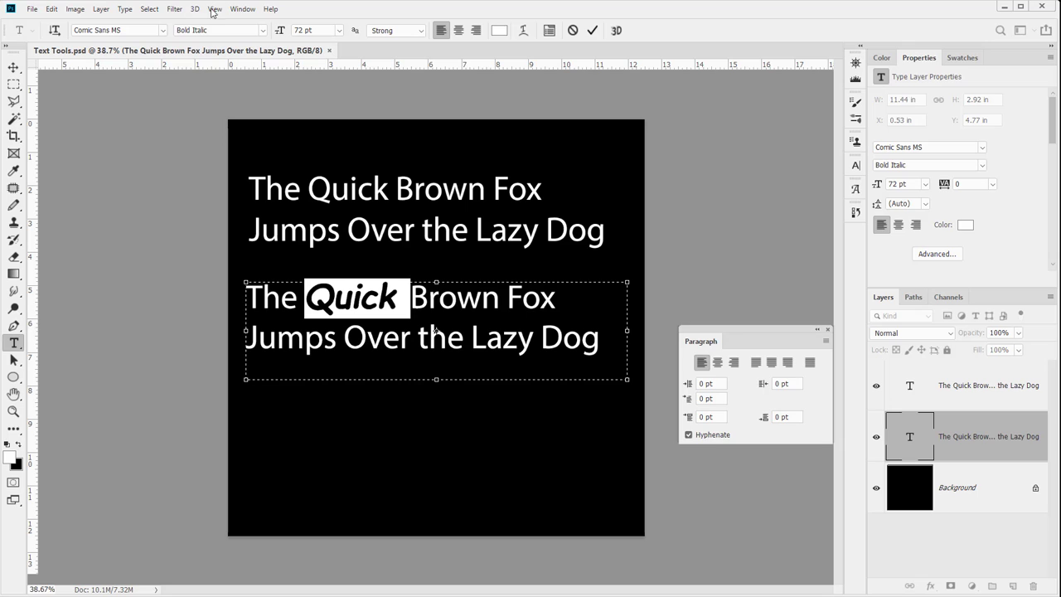
{"action": "left_click", "coordinate": [265, 33]}
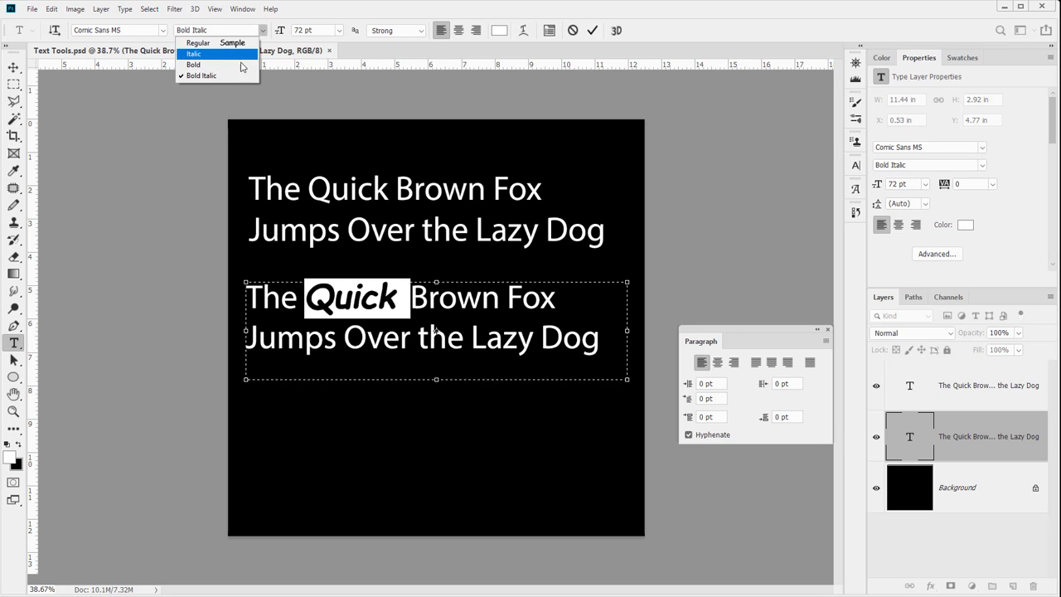
{"action": "left_click", "coordinate": [224, 30]}
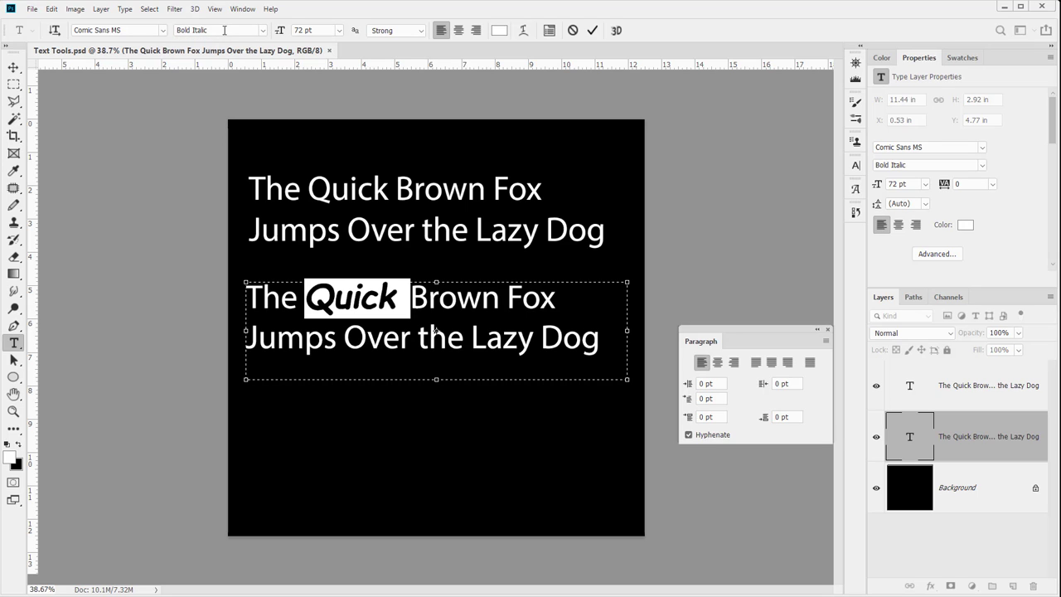
Step: Set the font of "Quick" in the lower text block to Gabriola and check its available styles
{"action": "left_click", "coordinate": [163, 31]}
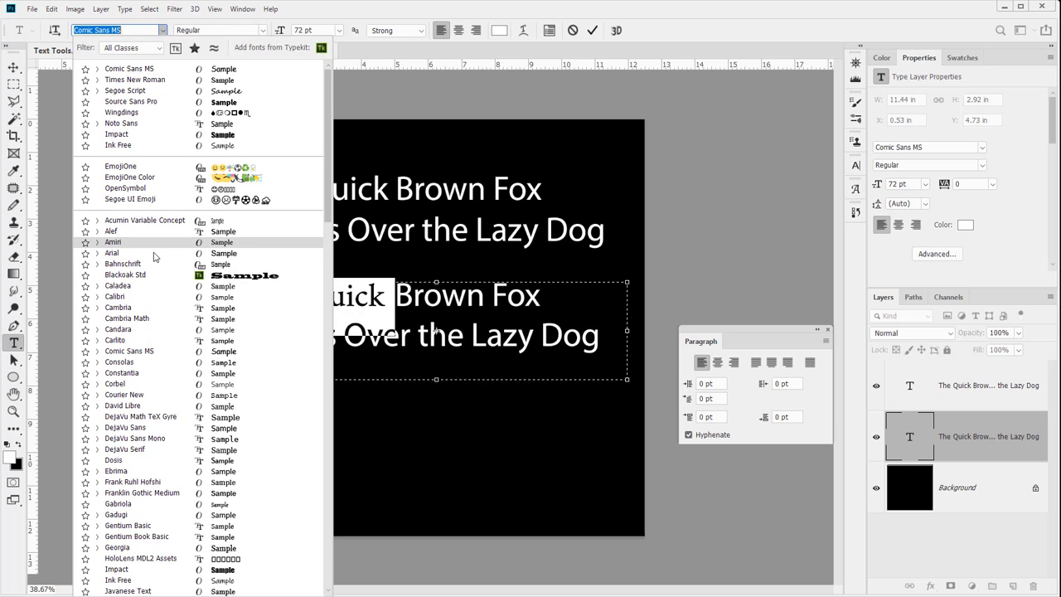
{"action": "left_click", "coordinate": [163, 507]}
{"action": "left_click", "coordinate": [263, 30]}
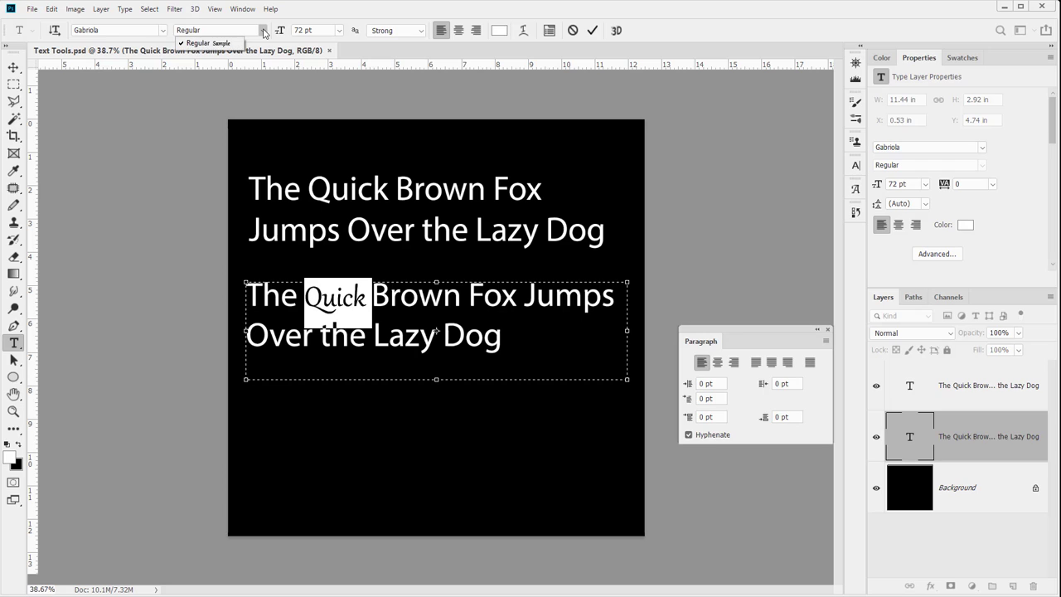
{"action": "left_click", "coordinate": [264, 33]}
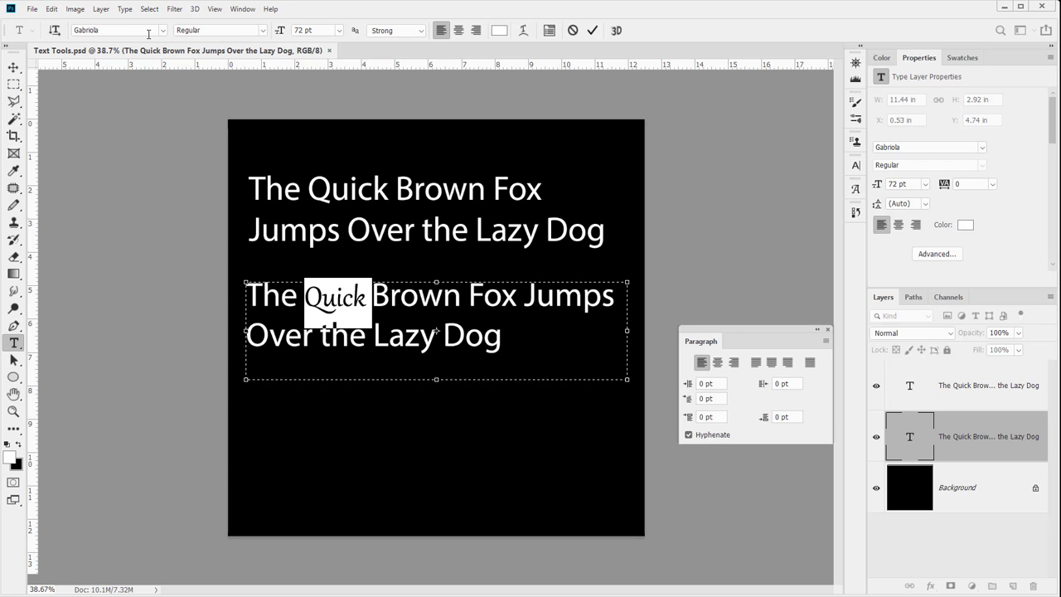
{"action": "left_click", "coordinate": [249, 30]}
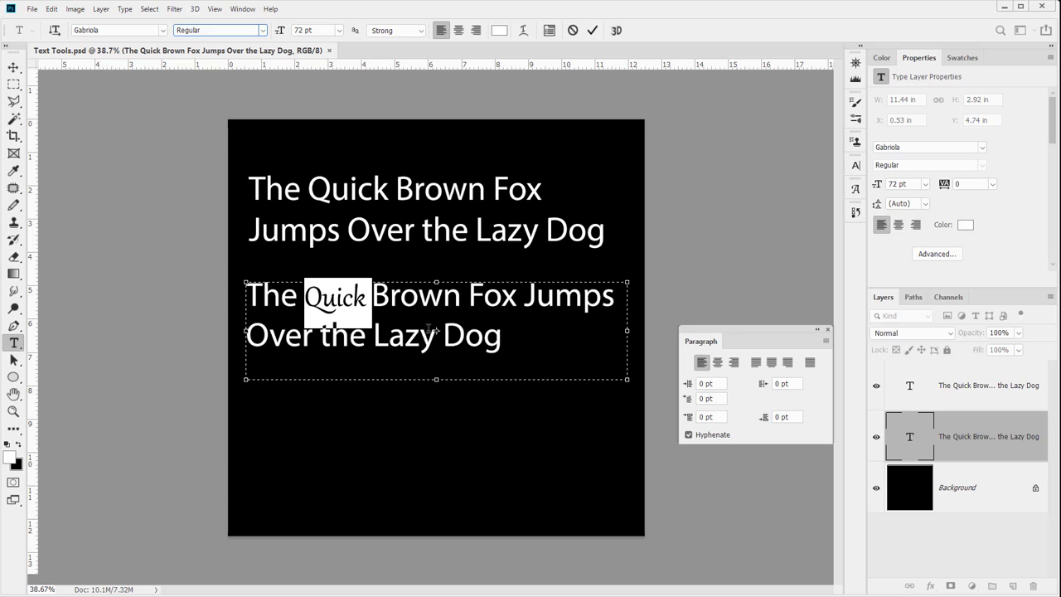
Step: Show the Character settings floating above the Paragraph settings and recheck the styles offered for Gabriola
{"action": "left_click", "coordinate": [550, 31]}
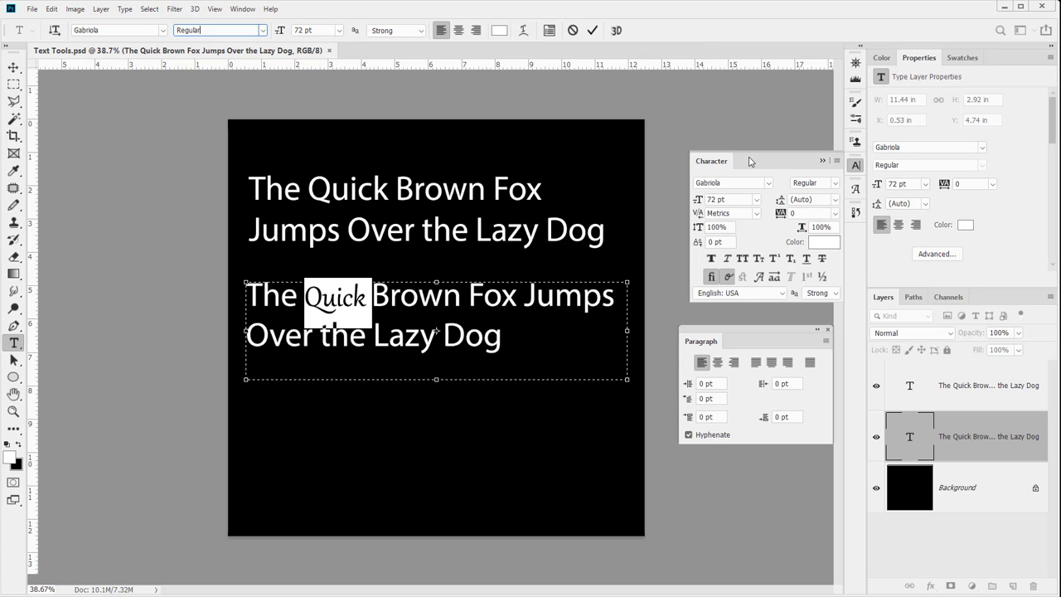
{"action": "left_click_drag", "start_coordinate": [749, 162], "coordinate": [694, 171]}
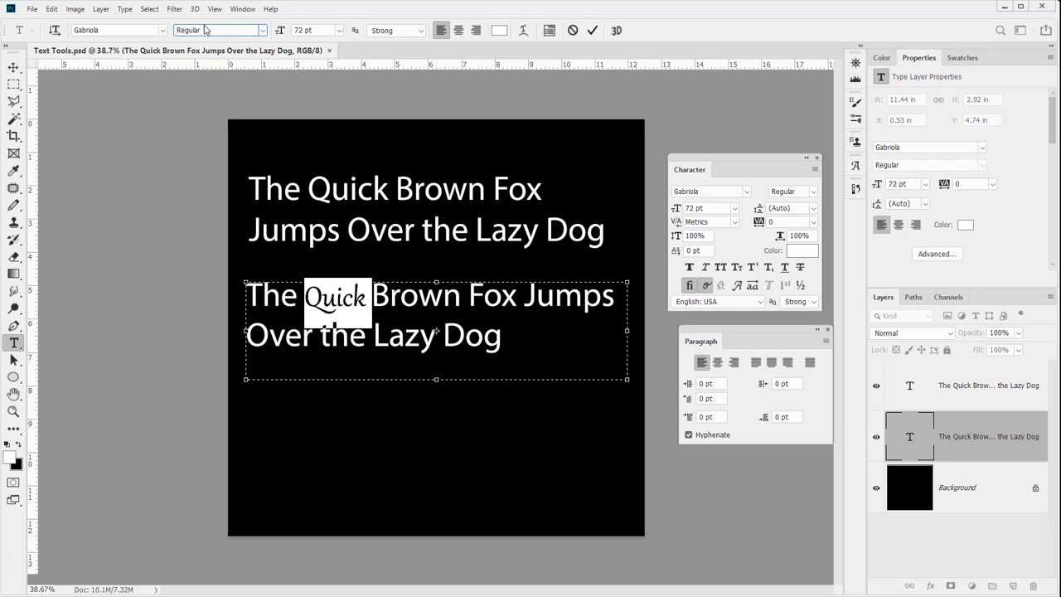
{"action": "left_click", "coordinate": [264, 31]}
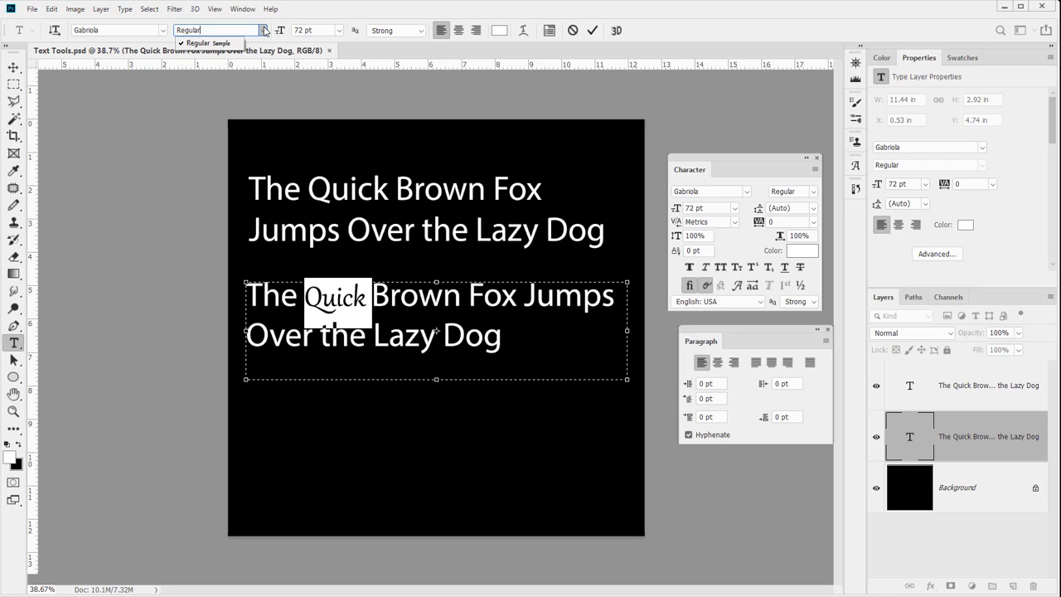
{"action": "left_click", "coordinate": [265, 31]}
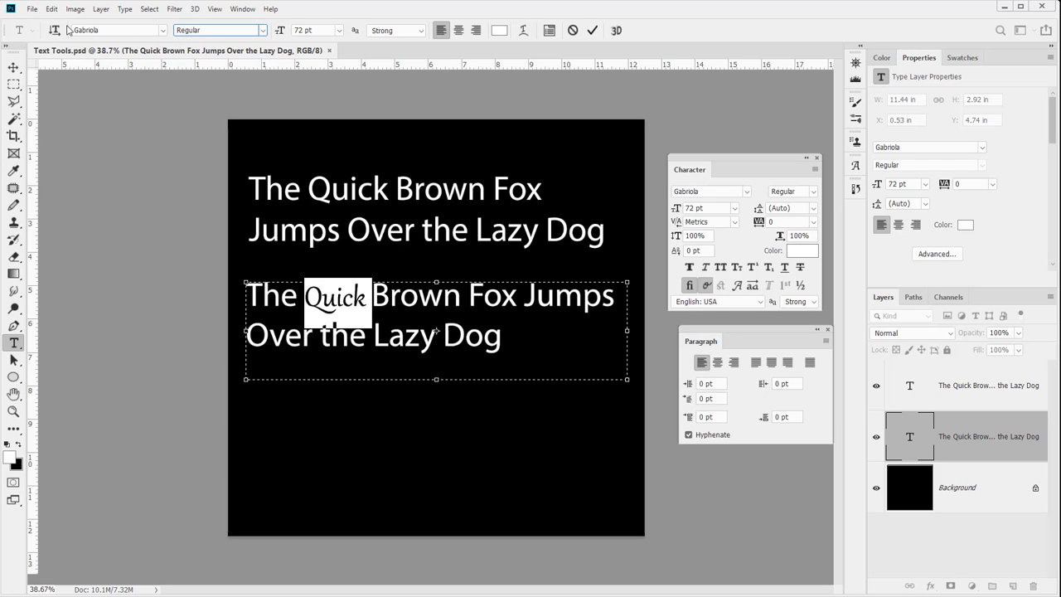
Step: Apply Faux Bold and Faux Italic to the Gabriola word "Quick", trying it in All Caps and in Small Caps
{"action": "left_click", "coordinate": [689, 267]}
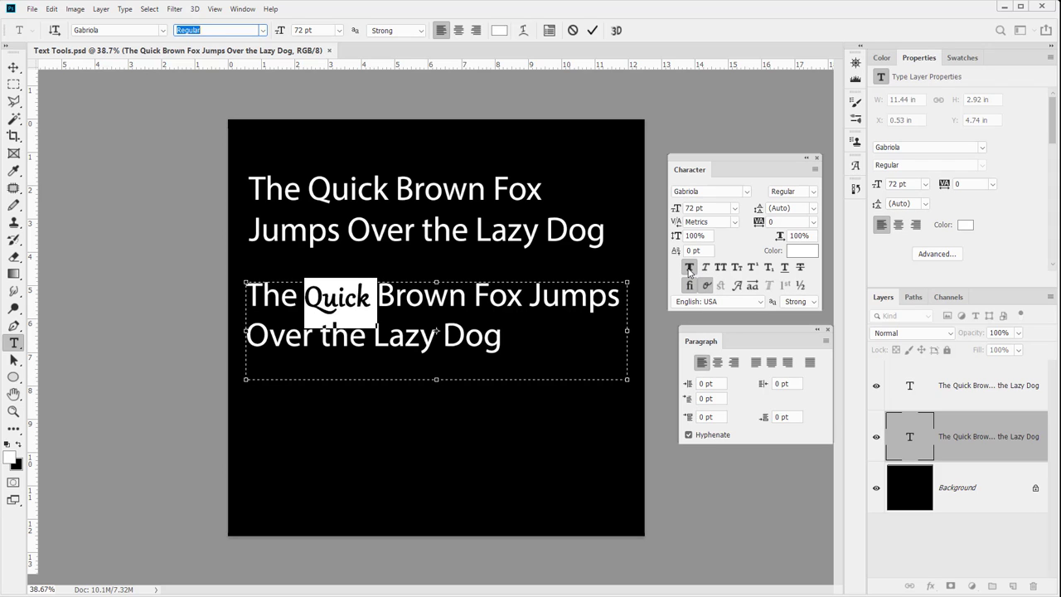
{"action": "left_click", "coordinate": [706, 267]}
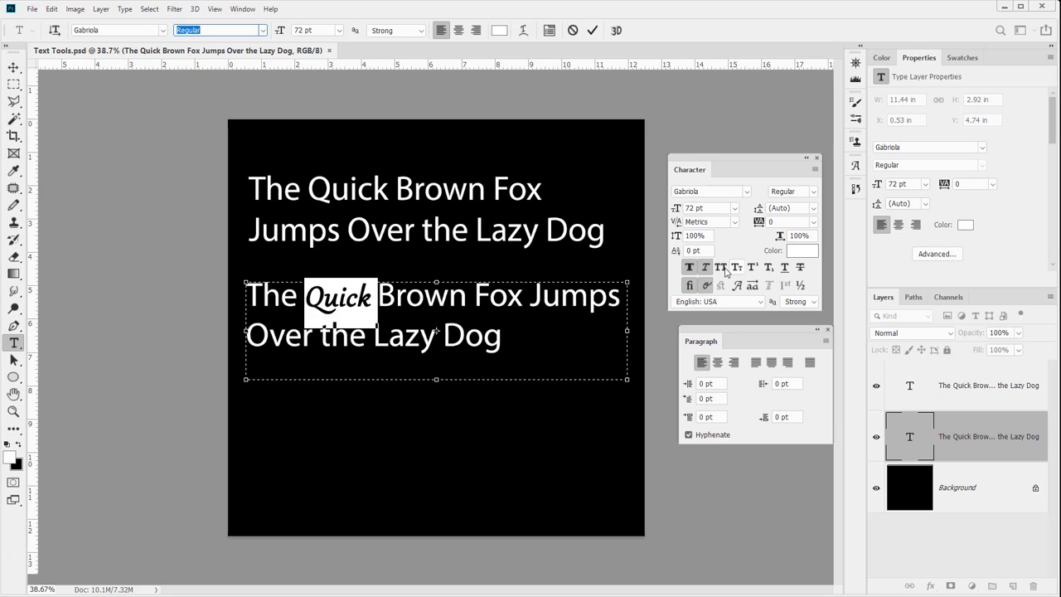
{"action": "left_click", "coordinate": [724, 268]}
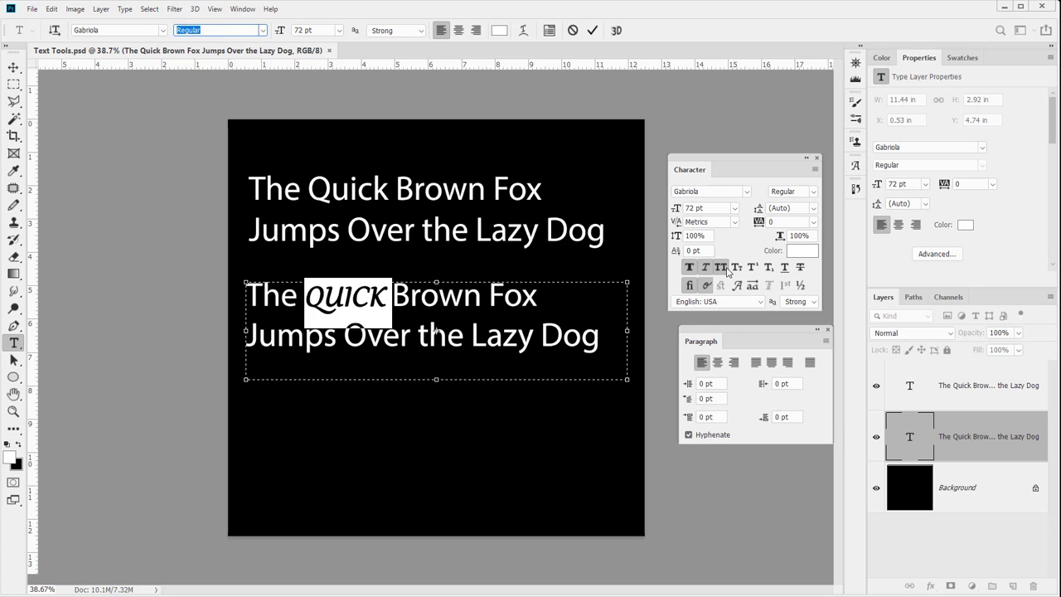
{"action": "left_click", "coordinate": [725, 268]}
{"action": "left_click", "coordinate": [736, 267]}
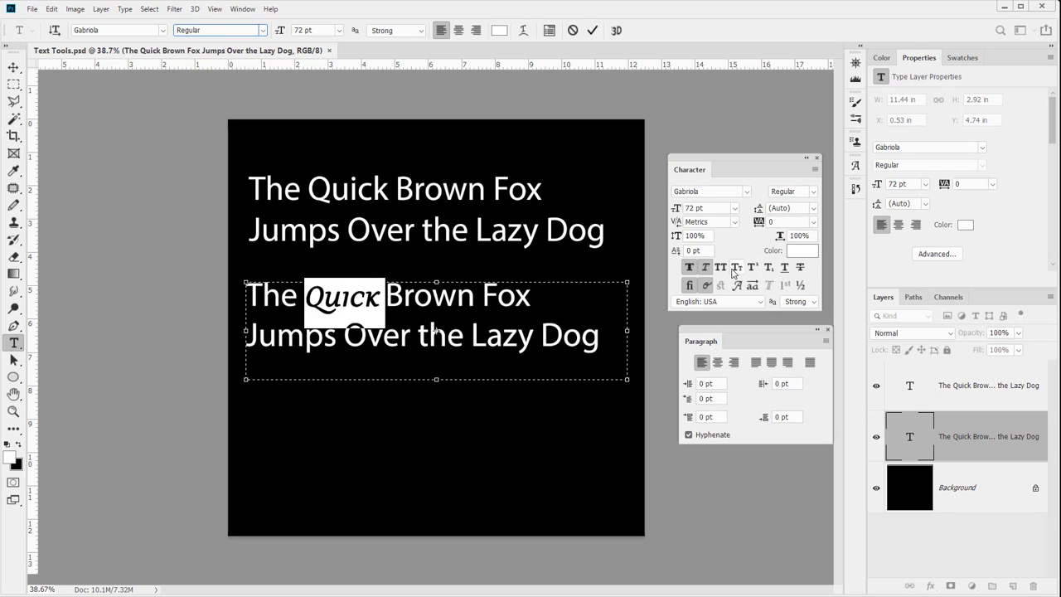
Step: Remove Small Caps, Faux Italic and Faux Bold from the Gabriola word "Quick"
{"action": "left_click", "coordinate": [735, 270]}
{"action": "left_click", "coordinate": [706, 267]}
{"action": "left_click", "coordinate": [689, 267]}
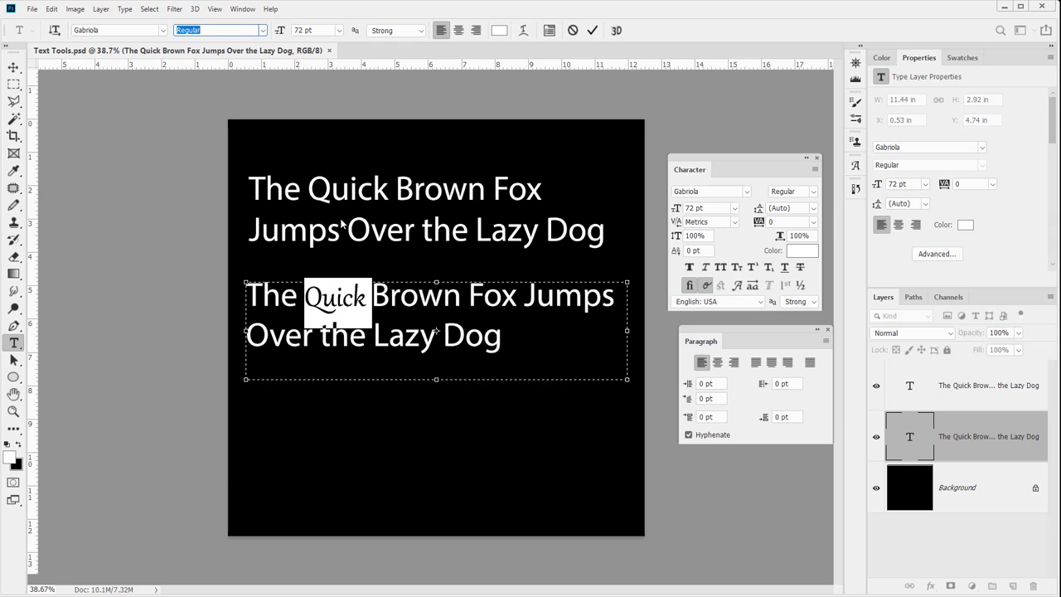
Step: Set the font size of the word "Quick" in the upper text block to 72 pt
{"action": "left_click", "coordinate": [400, 297]}
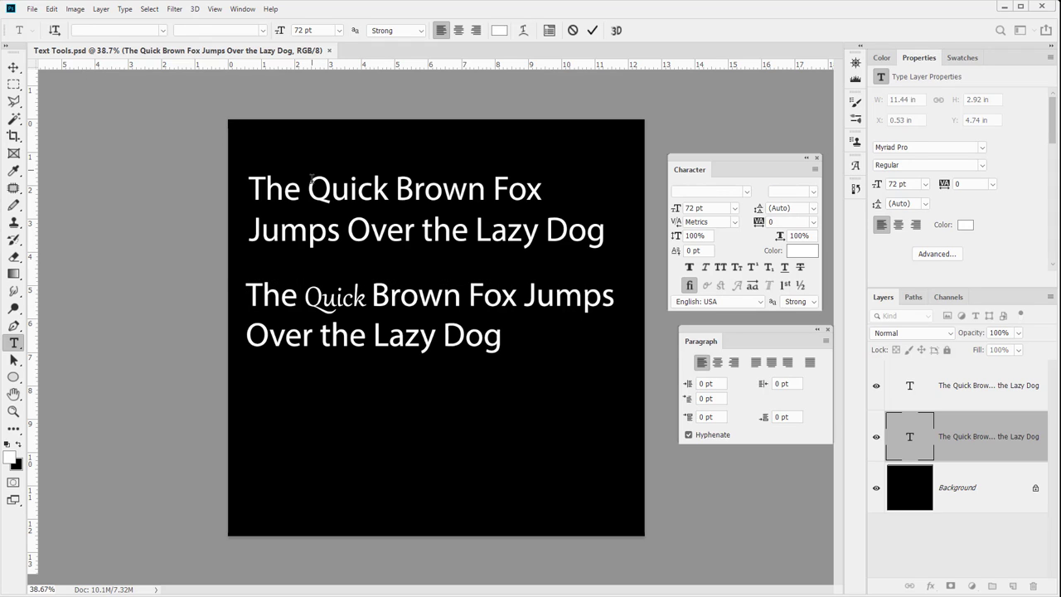
{"action": "double_click", "coordinate": [345, 191]}
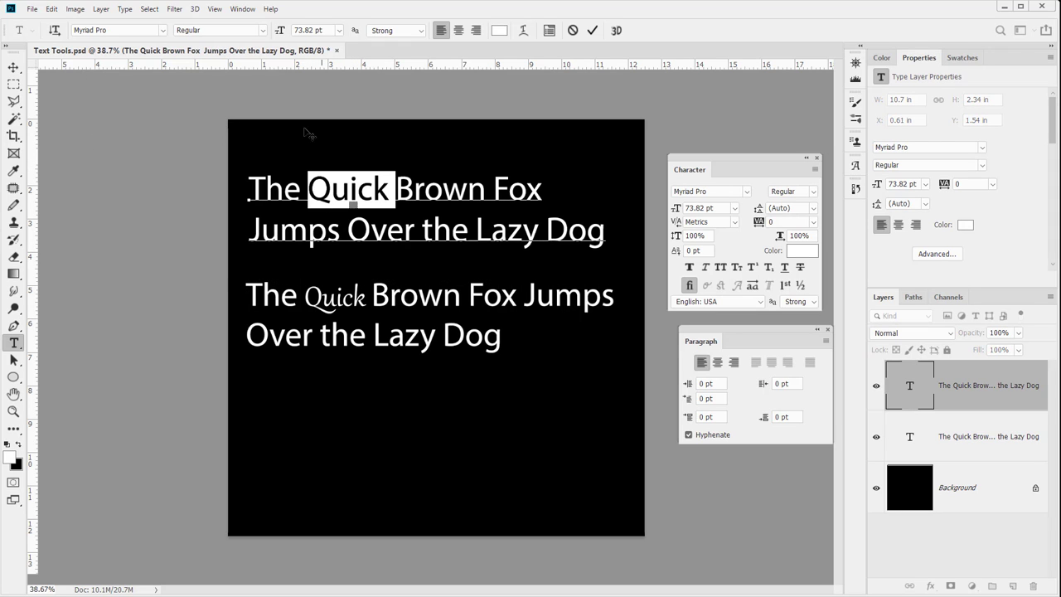
{"action": "left_click", "coordinate": [263, 31]}
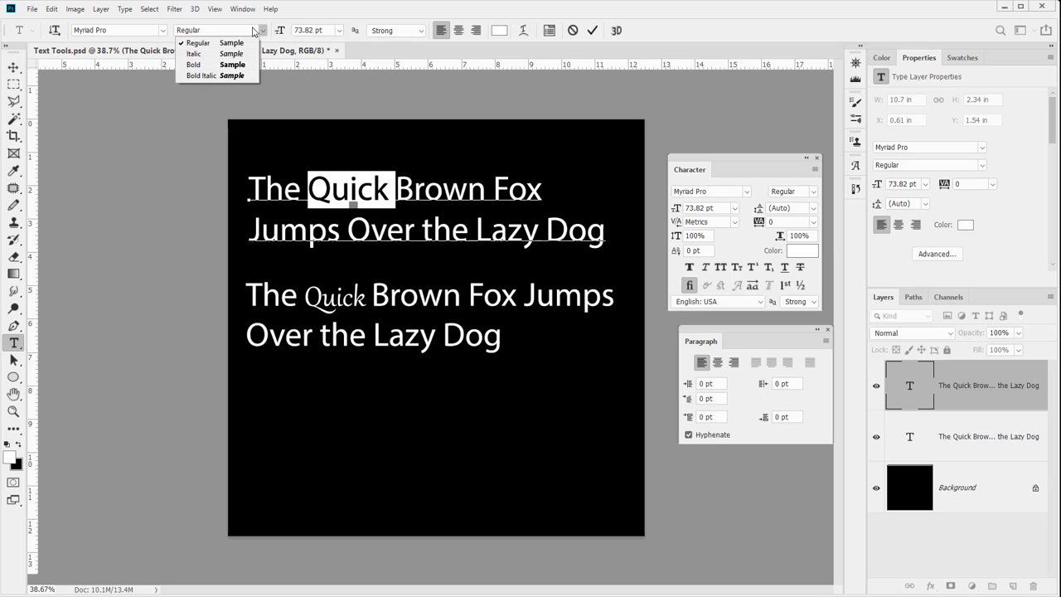
{"action": "left_click", "coordinate": [262, 29]}
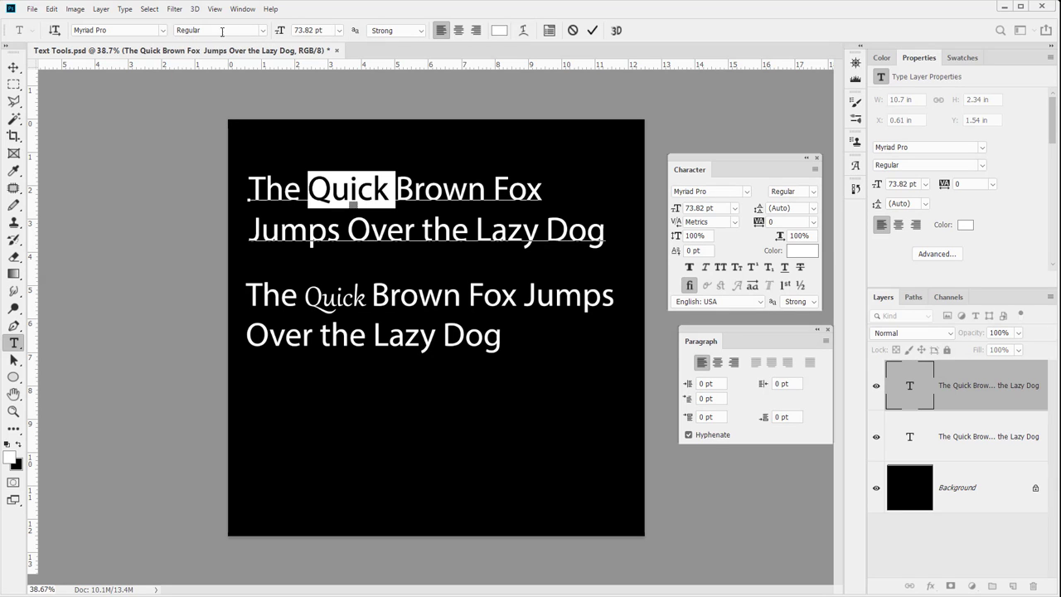
{"action": "left_click", "coordinate": [339, 30]}
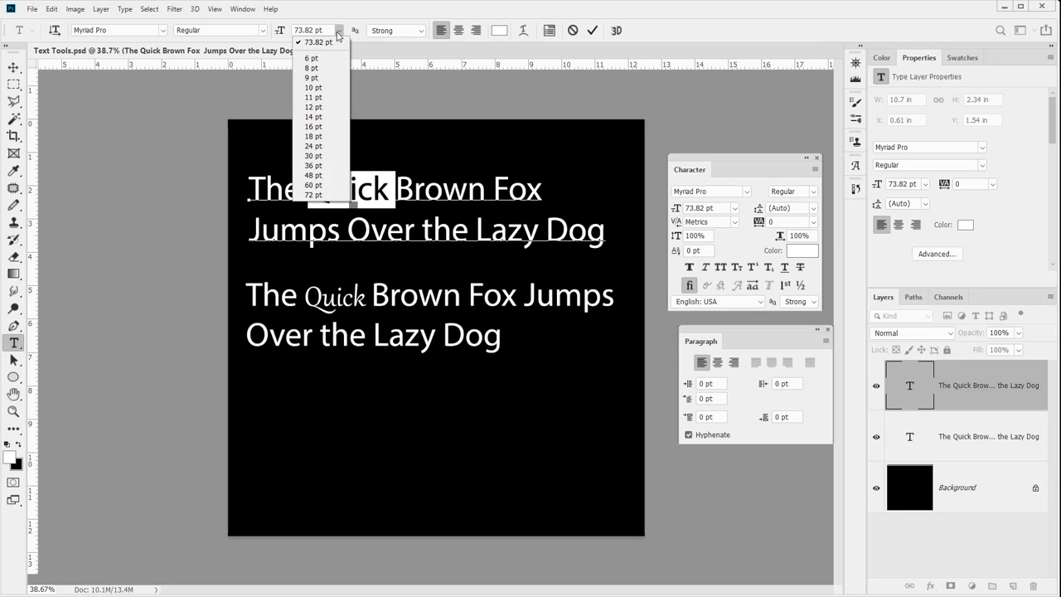
{"action": "left_click", "coordinate": [316, 197]}
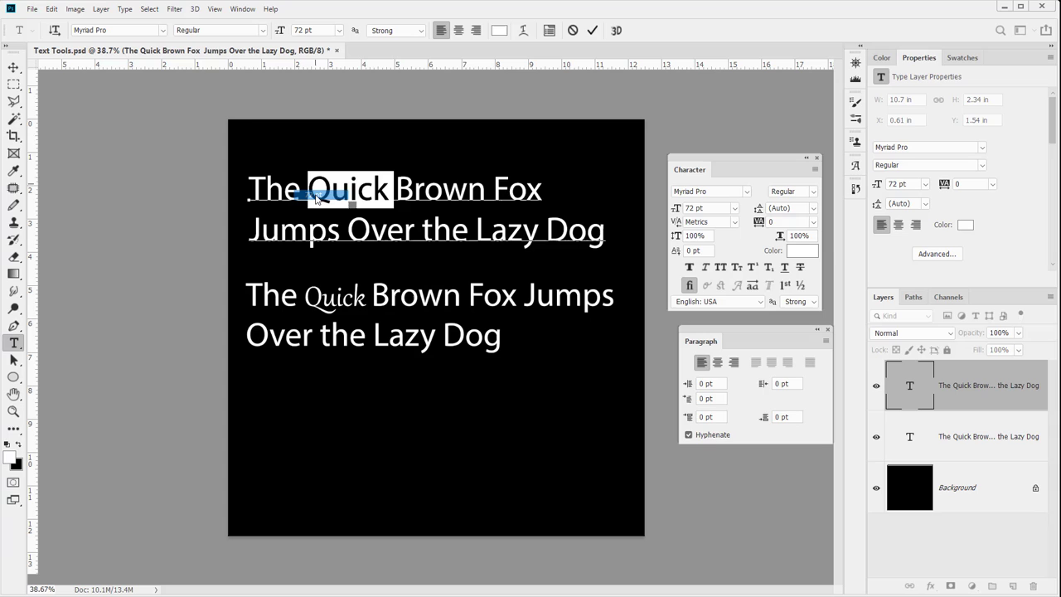
Step: Set the upper text block's anti-aliasing to None and examine the edge of the letter Q in "Quick" at pixel level
{"action": "left_click", "coordinate": [423, 31]}
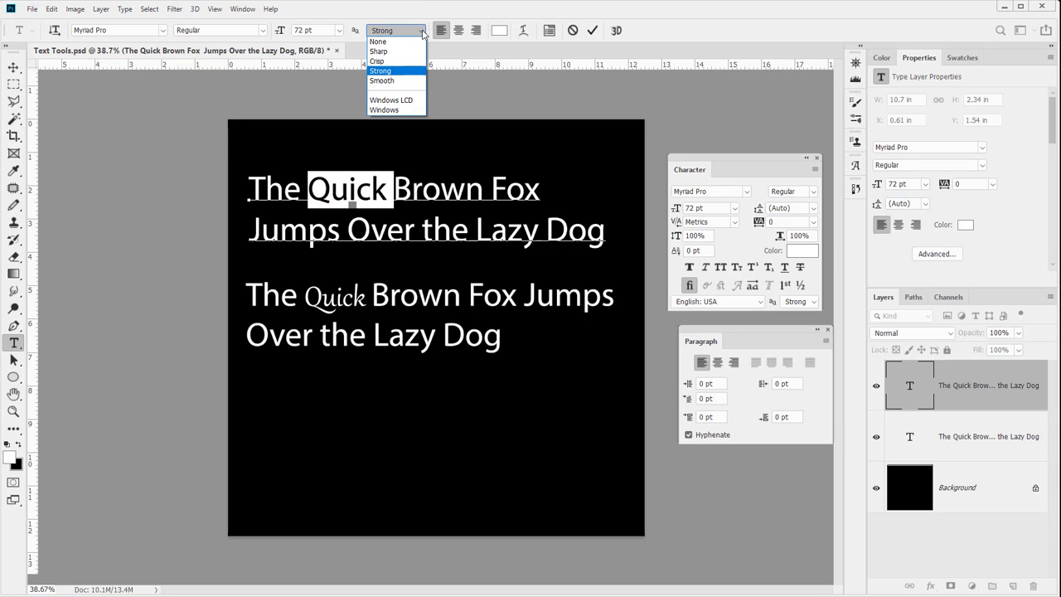
{"action": "left_click", "coordinate": [380, 42]}
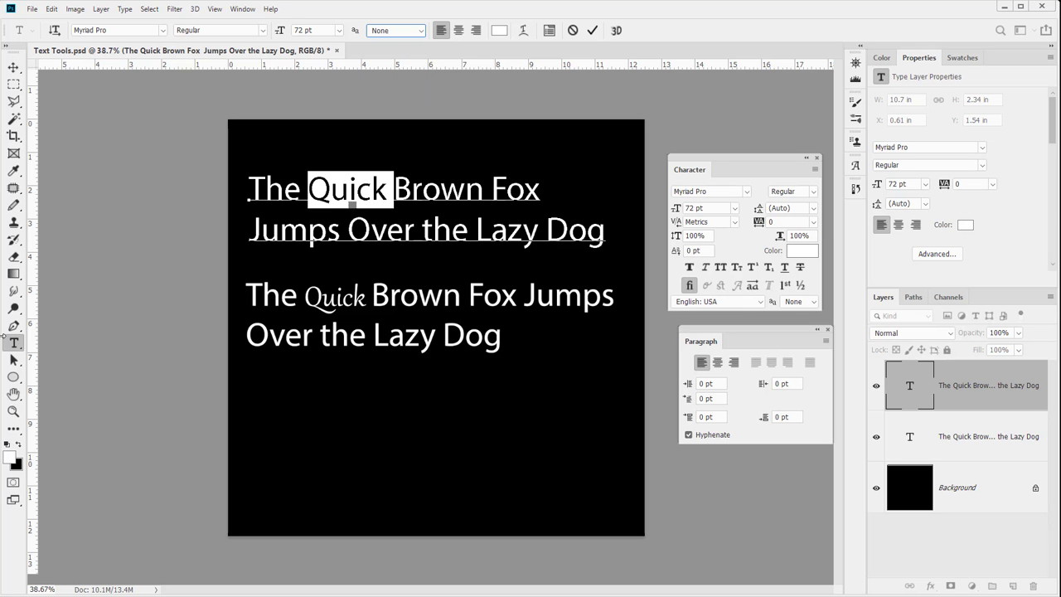
{"action": "left_click", "coordinate": [14, 411]}
{"action": "left_click_drag", "start_coordinate": [317, 174], "coordinate": [443, 377]}
{"action": "left_click_drag", "start_coordinate": [345, 346], "coordinate": [372, 354]}
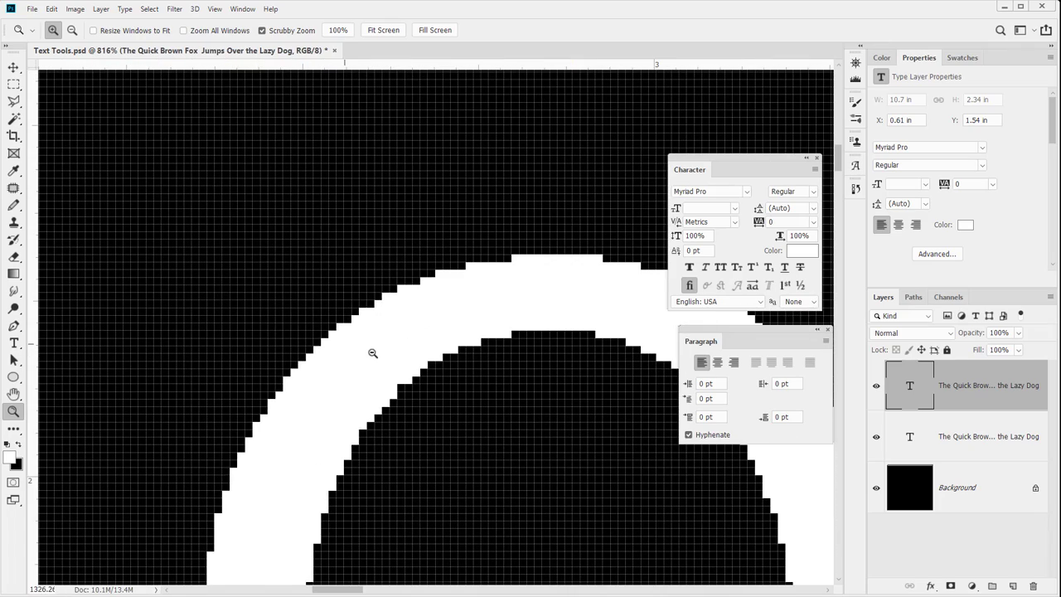
Step: Reselect the word "Quick" in the upper text block and try Sharp and Crisp anti-aliasing on it
{"action": "left_click", "coordinate": [14, 343]}
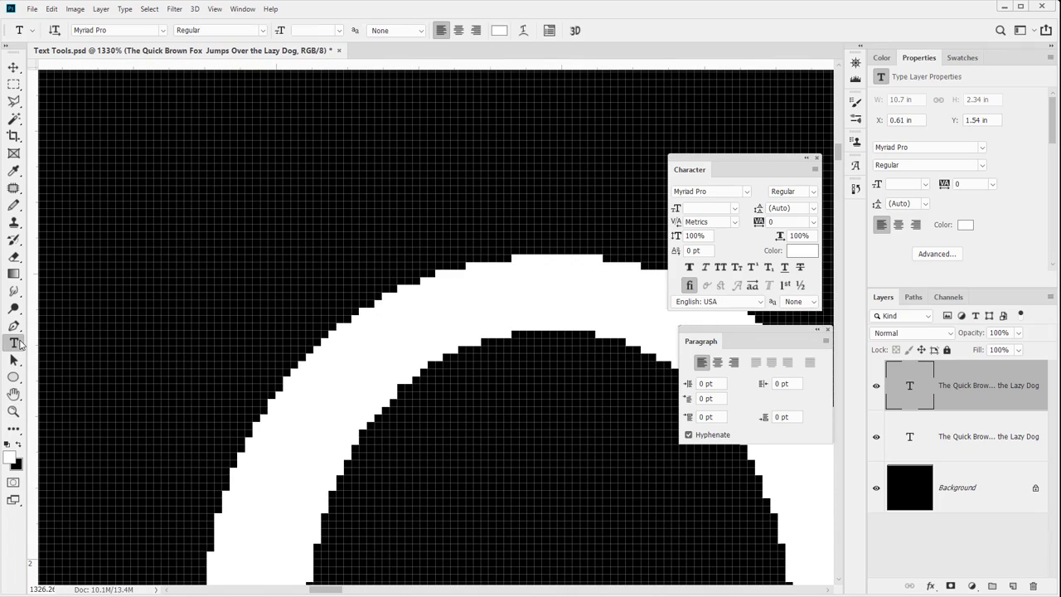
{"action": "double_click", "coordinate": [319, 369]}
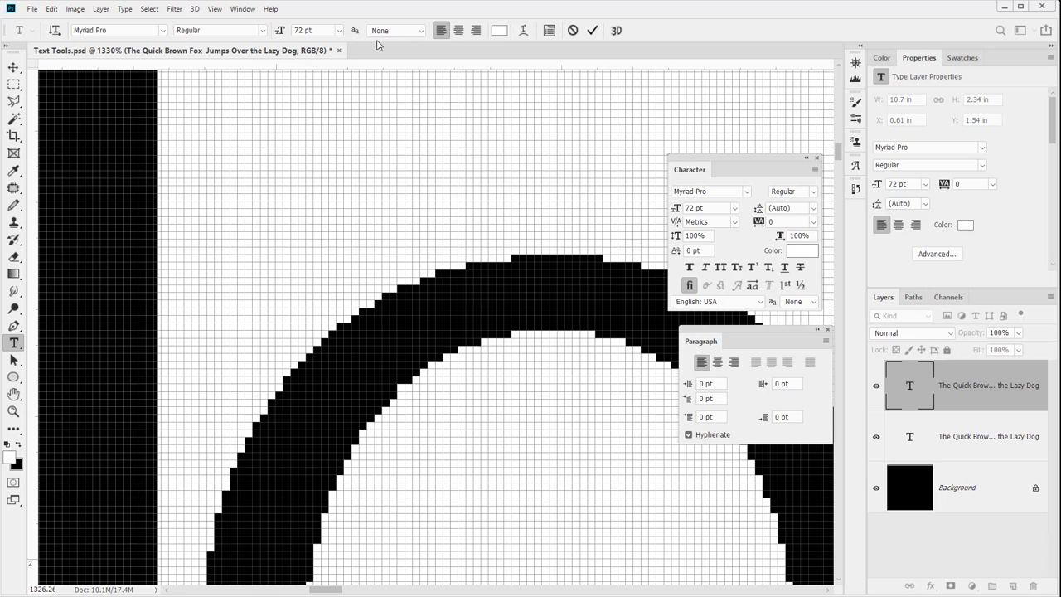
{"action": "left_click", "coordinate": [424, 31]}
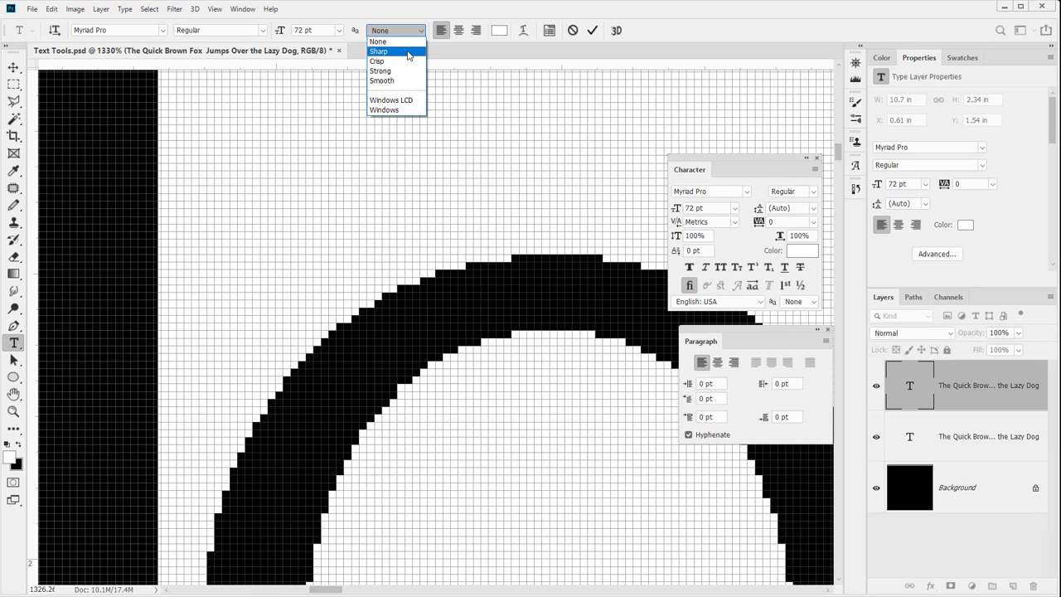
{"action": "left_click", "coordinate": [408, 53]}
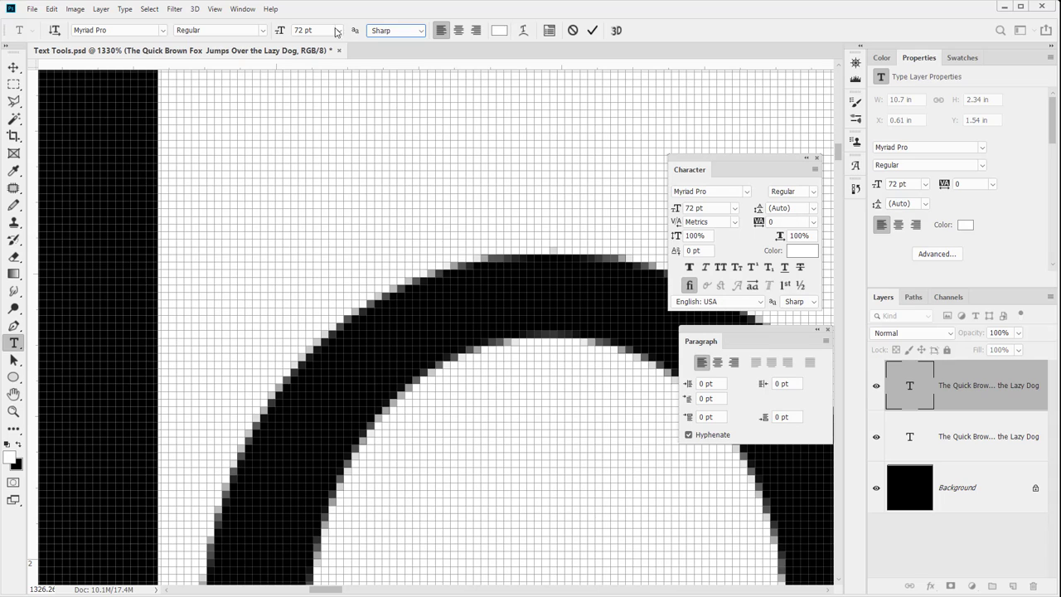
{"action": "left_click", "coordinate": [423, 31]}
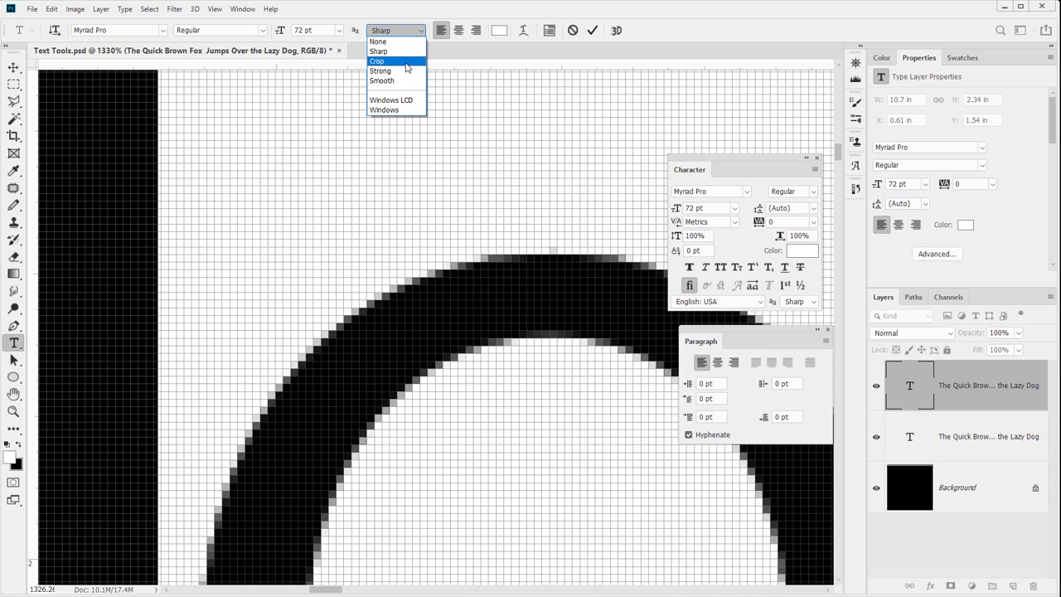
{"action": "left_click", "coordinate": [406, 62]}
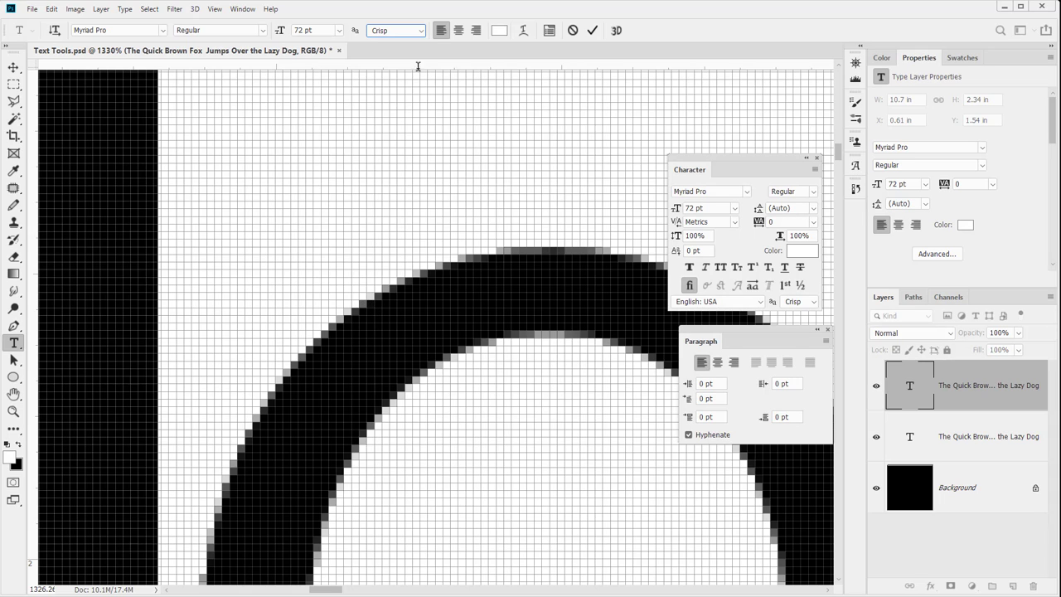
Step: Try Strong and Smooth anti-aliasing on the upper text block, comparing the letter edge with the text deselected and selected
{"action": "left_click", "coordinate": [421, 30]}
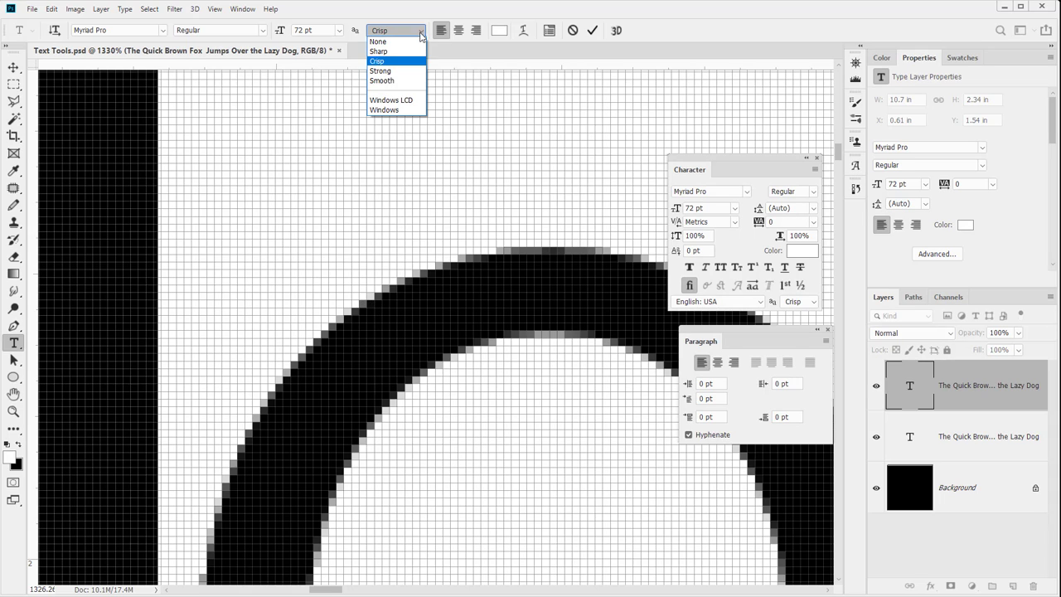
{"action": "left_click", "coordinate": [398, 71]}
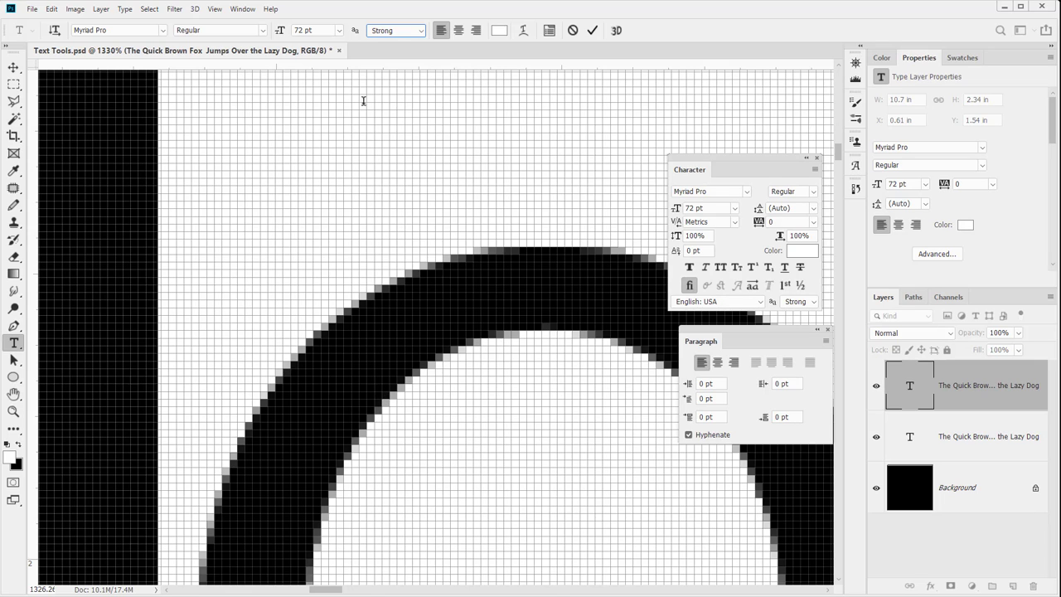
{"action": "left_click", "coordinate": [401, 33]}
{"action": "left_click", "coordinate": [393, 81]}
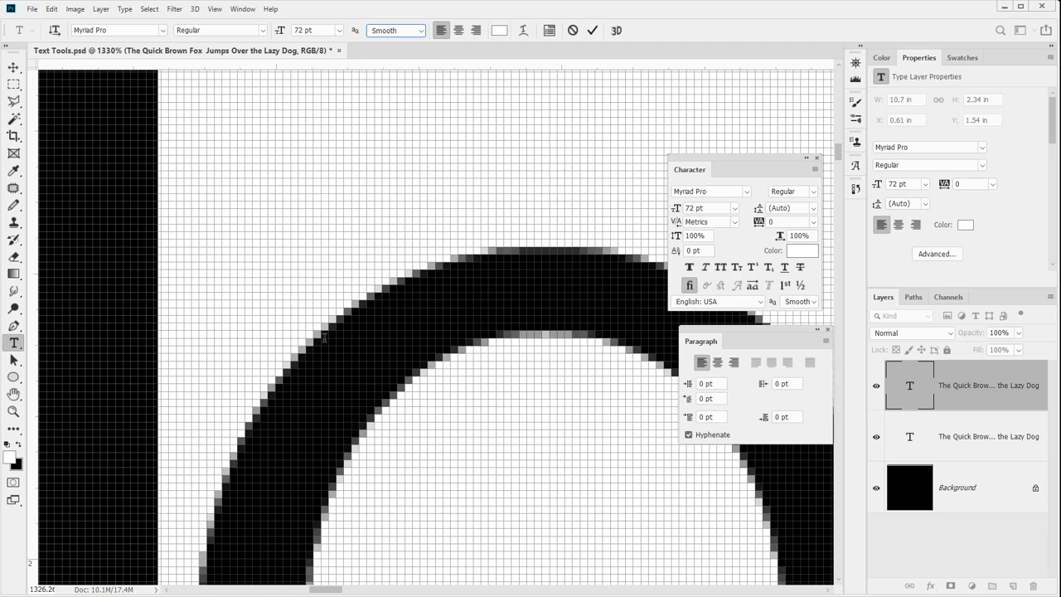
{"action": "left_click", "coordinate": [396, 406]}
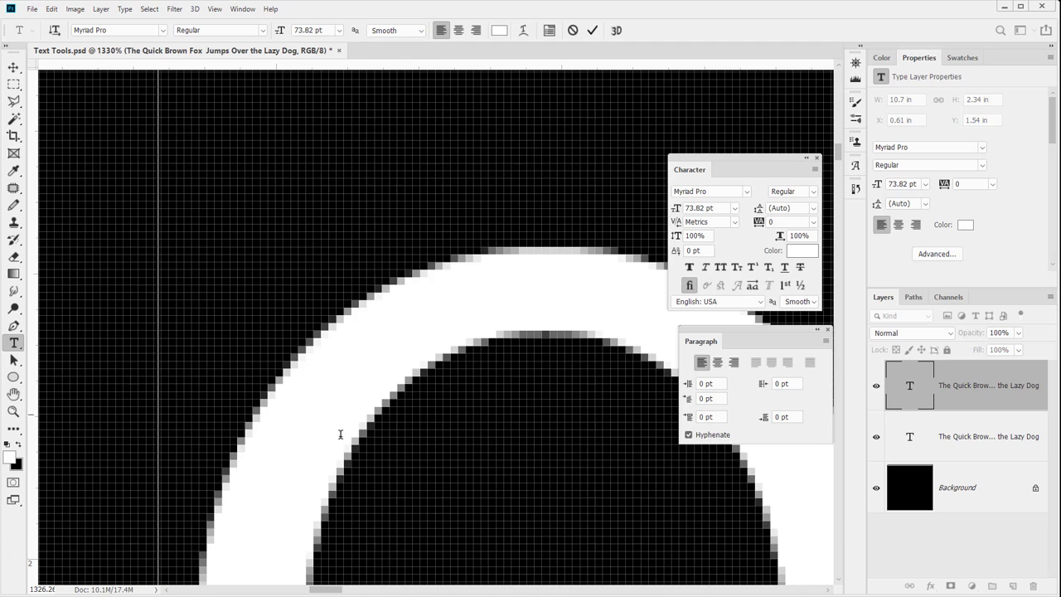
{"action": "key", "text": "ctrl+a"}
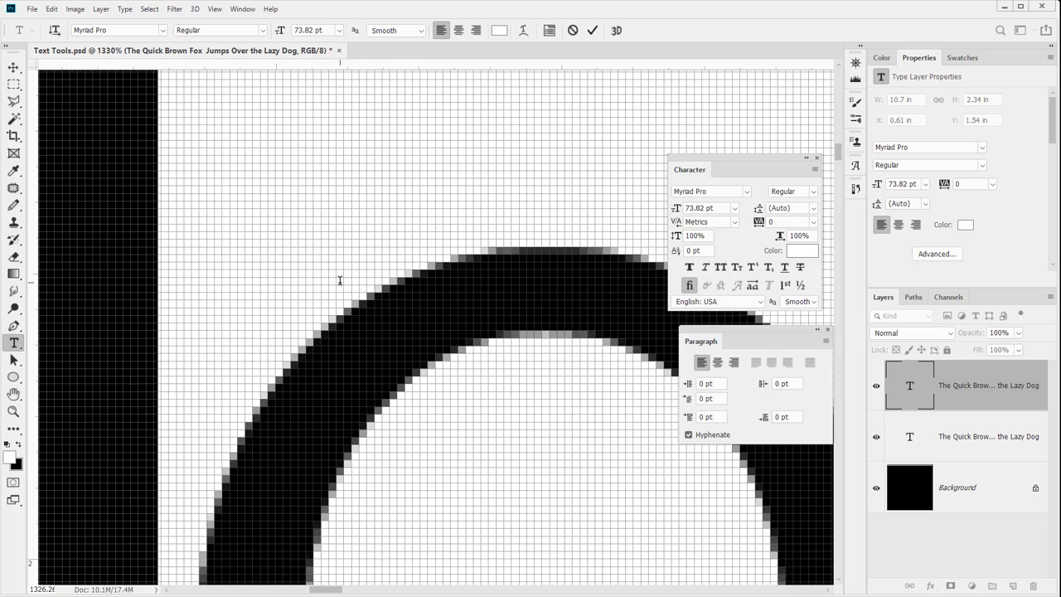
Step: Compare the Strong, Windows LCD and Windows anti-aliasing methods on the upper text block
{"action": "left_click", "coordinate": [421, 31]}
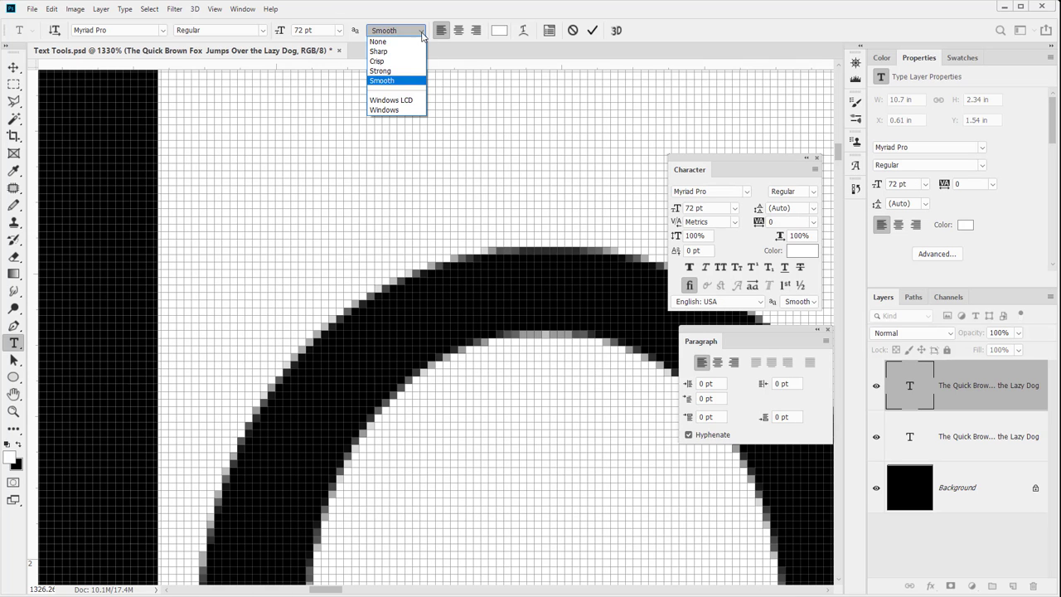
{"action": "left_click", "coordinate": [398, 72]}
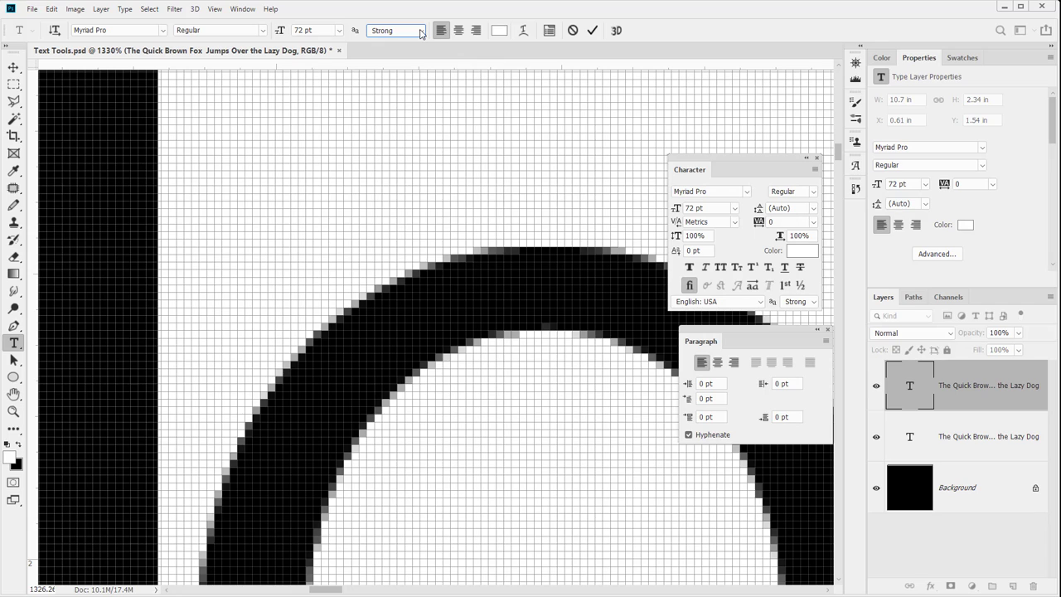
{"action": "left_click", "coordinate": [421, 31]}
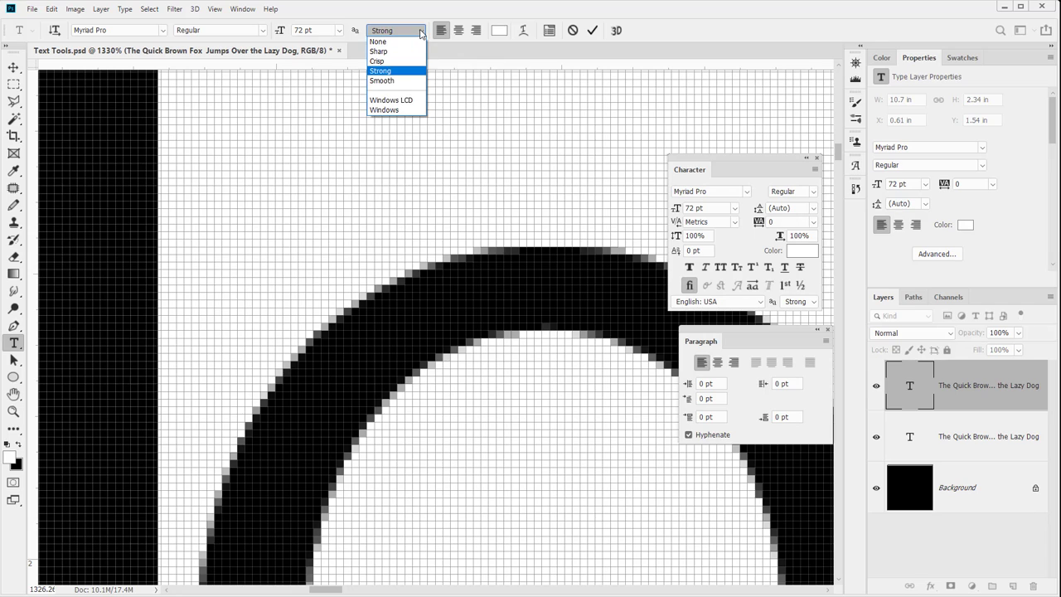
{"action": "left_click", "coordinate": [391, 101]}
{"action": "left_click", "coordinate": [424, 34]}
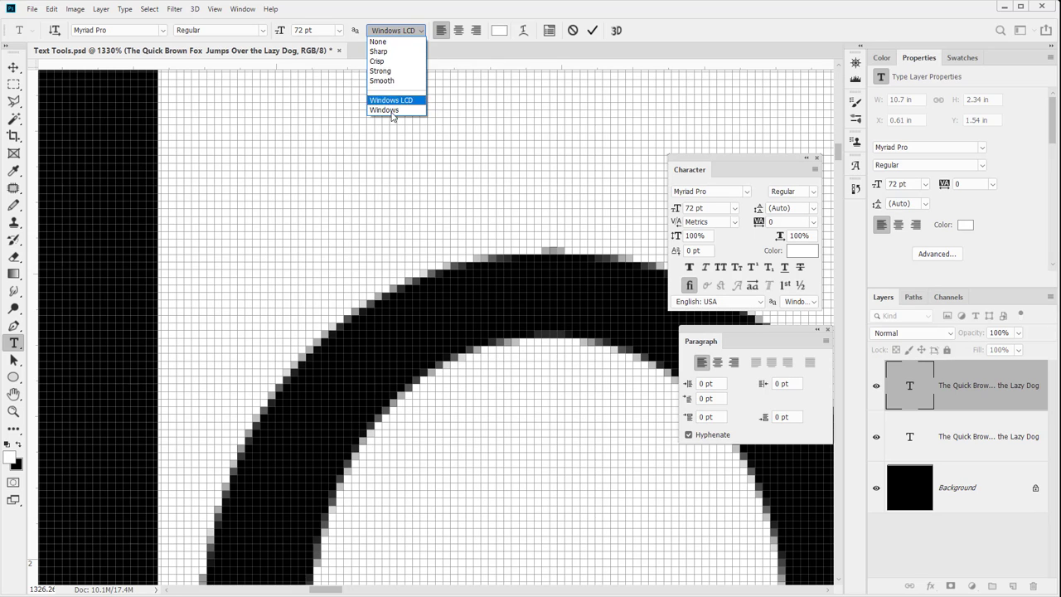
{"action": "left_click", "coordinate": [384, 110]}
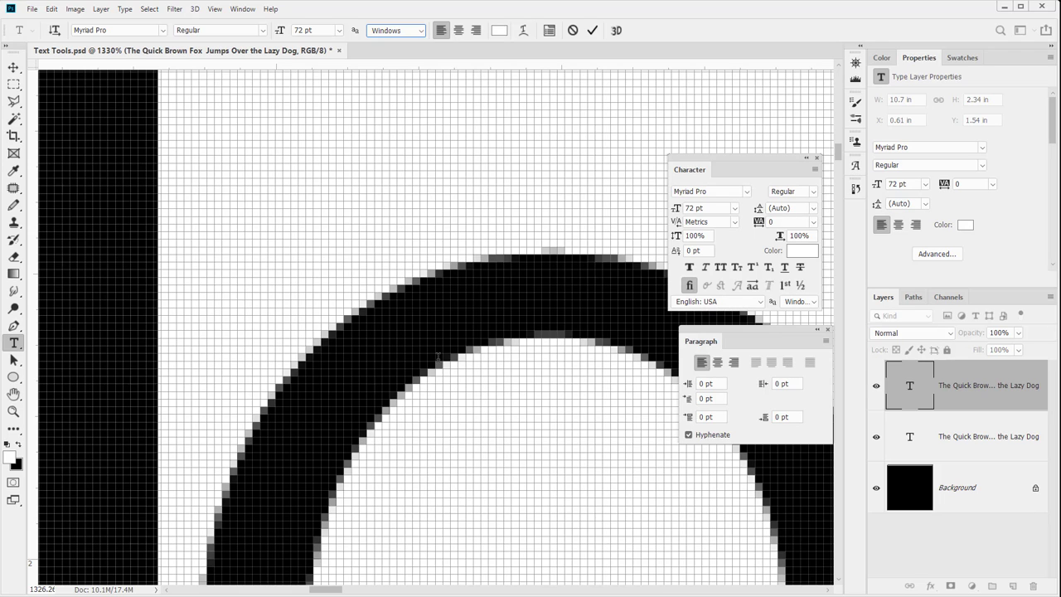
Step: Turn anti-aliasing off for the upper text block by choosing None
{"action": "left_click", "coordinate": [383, 33]}
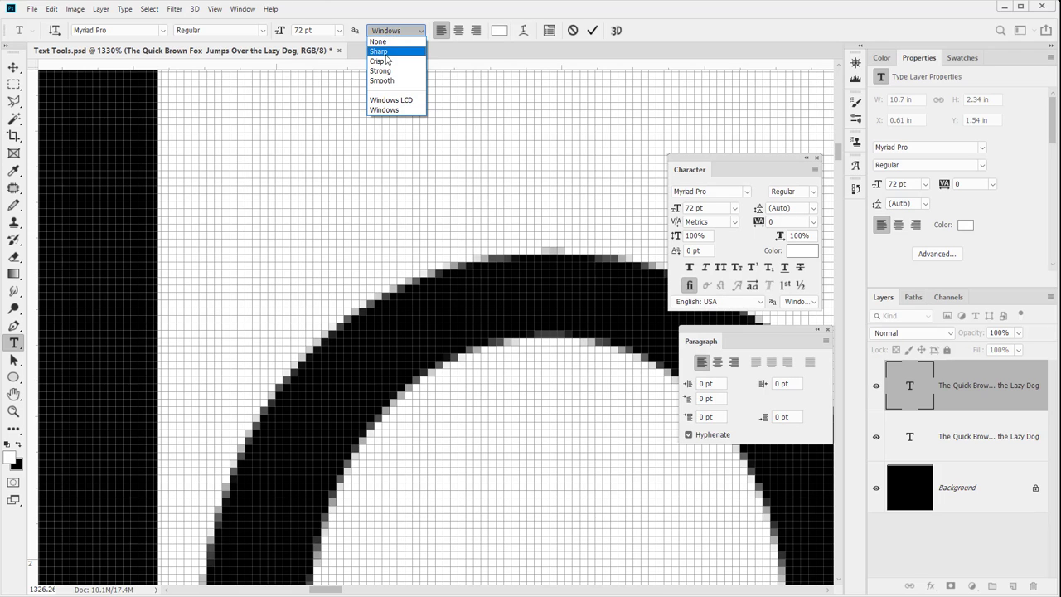
{"action": "left_click", "coordinate": [390, 42]}
{"action": "left_click", "coordinate": [394, 29]}
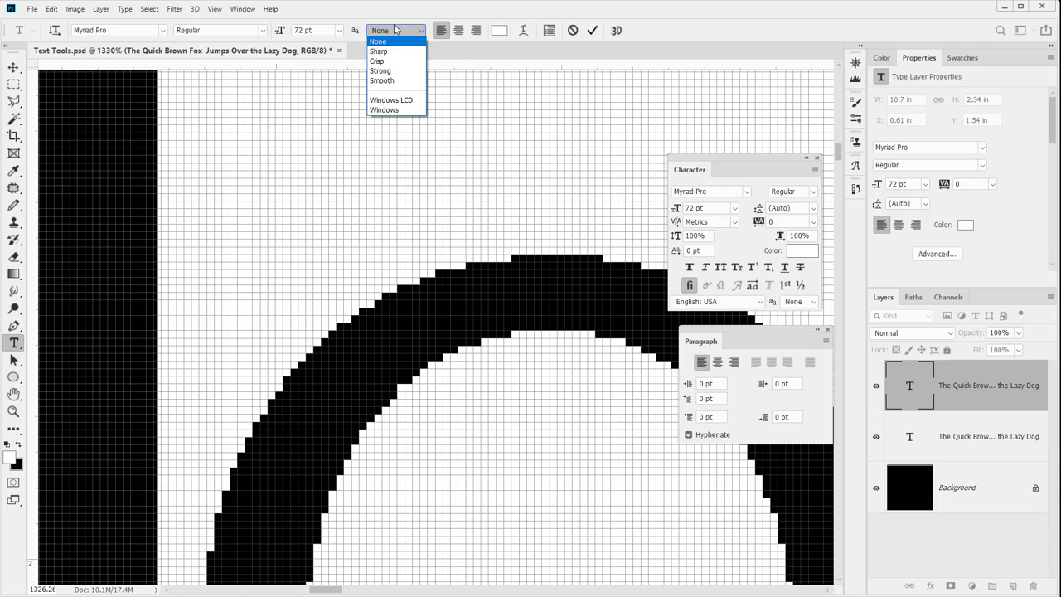
{"action": "left_click", "coordinate": [395, 31]}
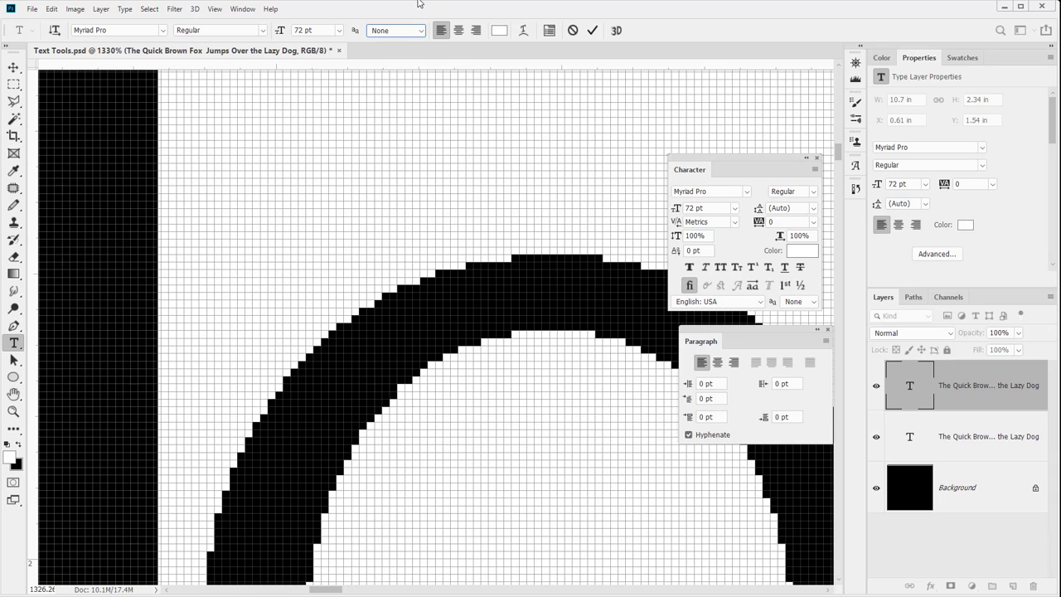
{"action": "left_click", "coordinate": [404, 41]}
{"action": "left_click", "coordinate": [393, 40]}
Step: Select all the text in the upper block at 100% view and set its anti-aliasing to Strong
{"action": "double_click", "coordinate": [13, 411]}
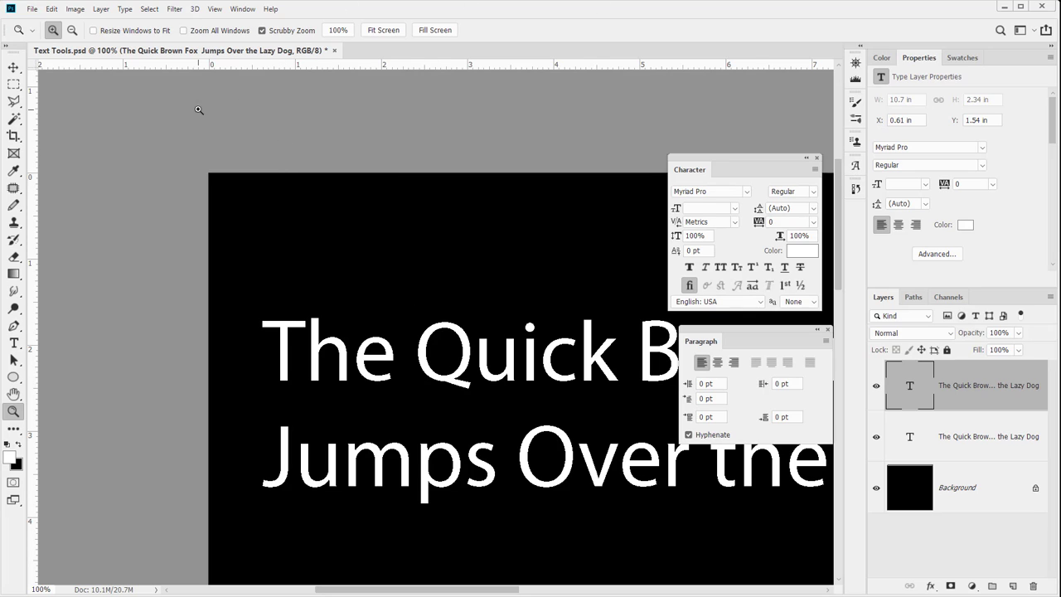
{"action": "key", "text": "t"}
{"action": "triple_click", "coordinate": [448, 378]}
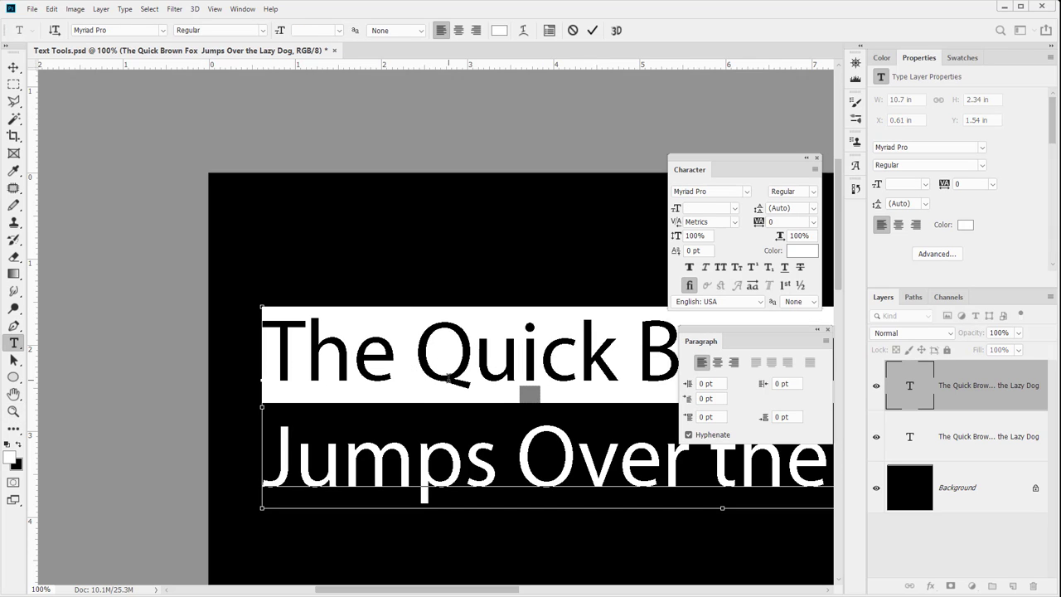
{"action": "key", "text": "ctrl+a"}
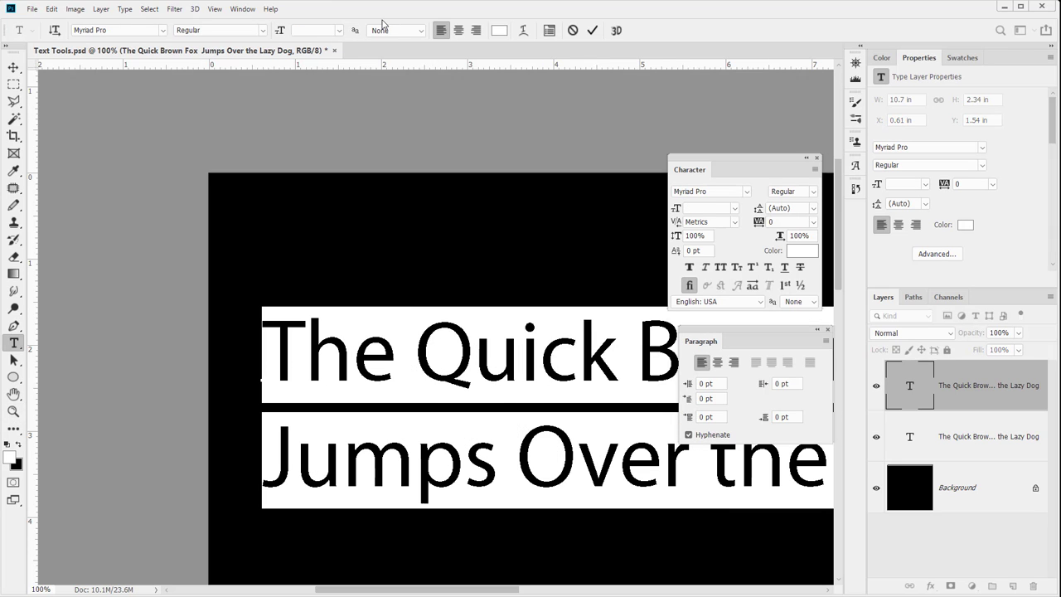
{"action": "left_click", "coordinate": [418, 31]}
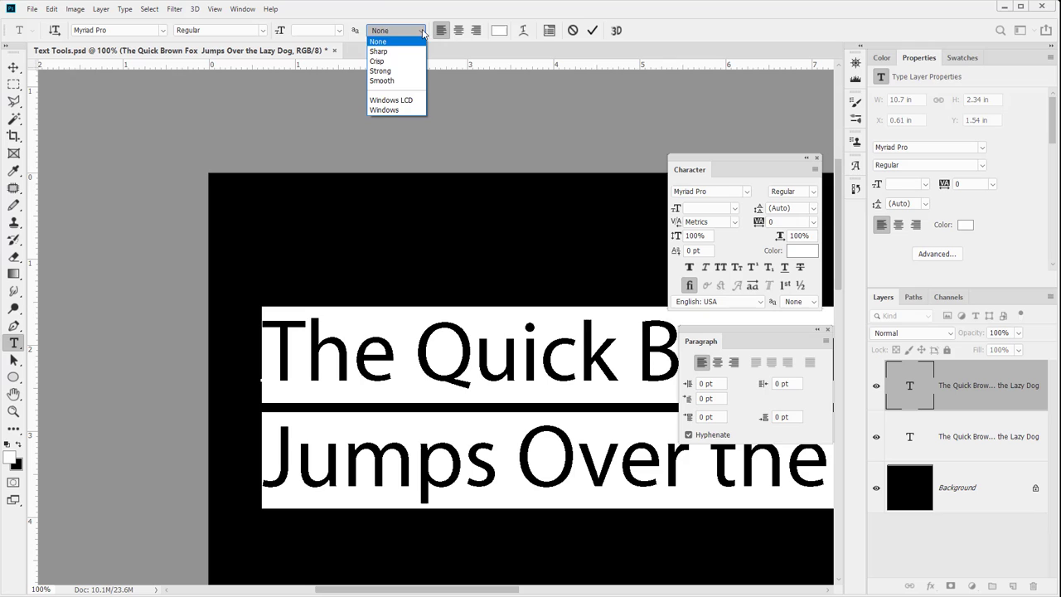
{"action": "left_click", "coordinate": [405, 72]}
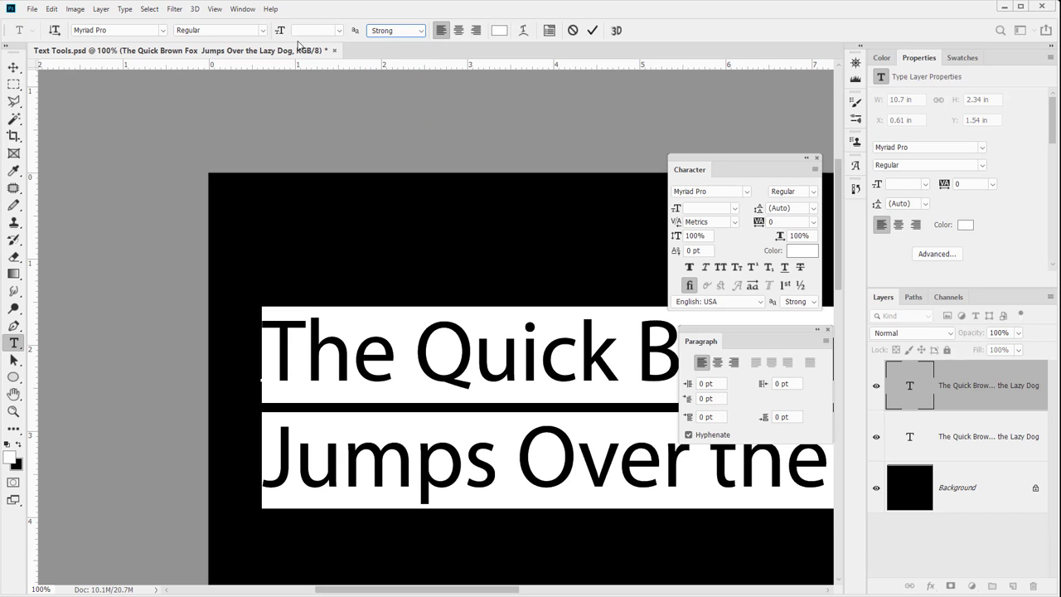
{"action": "left_click", "coordinate": [383, 366]}
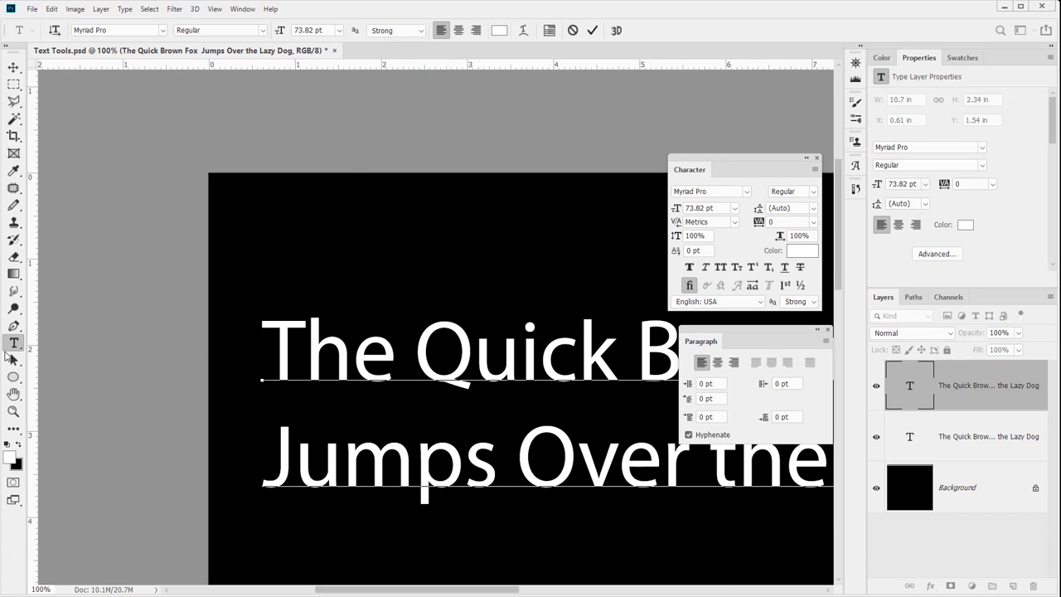
Step: Start editing the lower text block and try center, left and right alignment on its first paragraph
{"action": "double_click", "coordinate": [13, 395]}
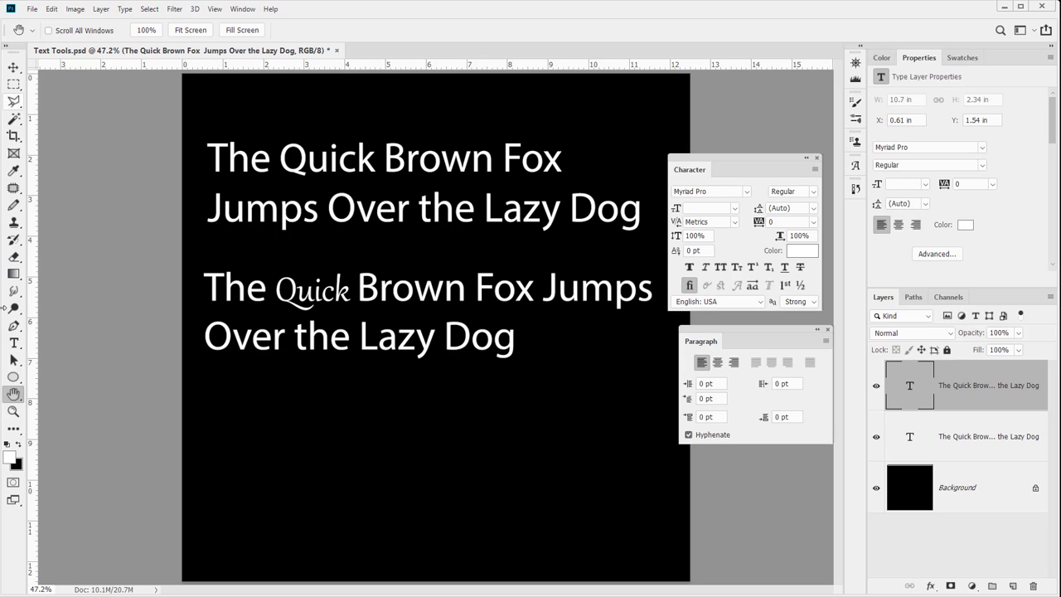
{"action": "left_click", "coordinate": [13, 343]}
{"action": "left_click", "coordinate": [268, 292]}
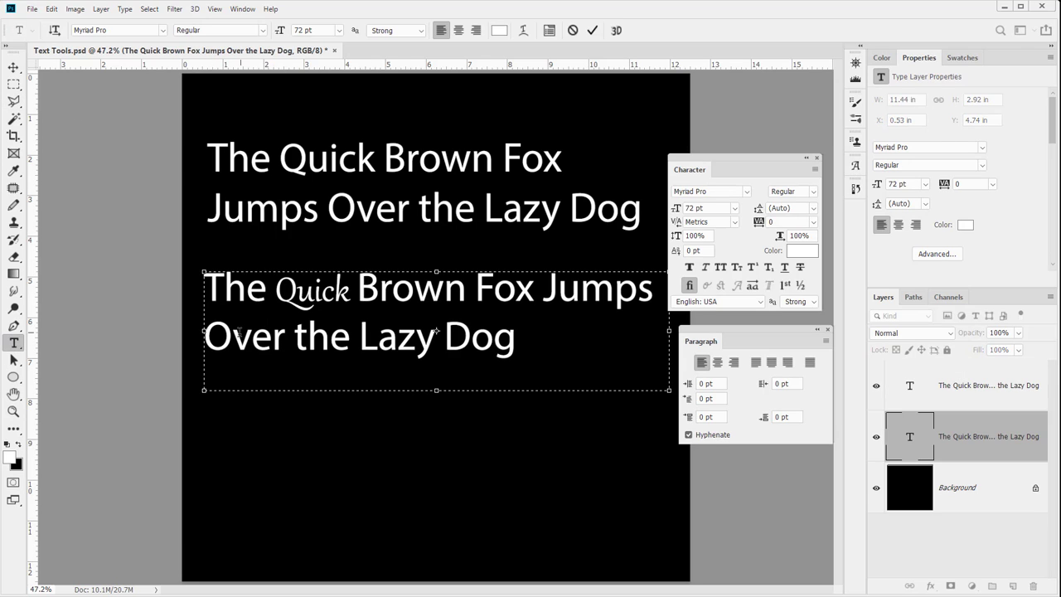
{"action": "left_click", "coordinate": [458, 31]}
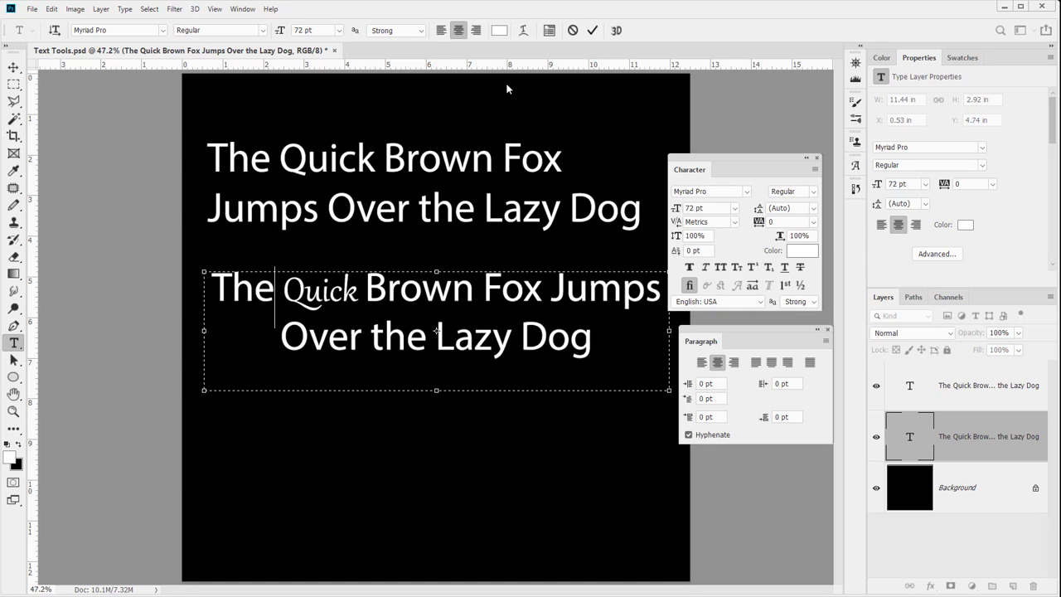
{"action": "left_click", "coordinate": [441, 31]}
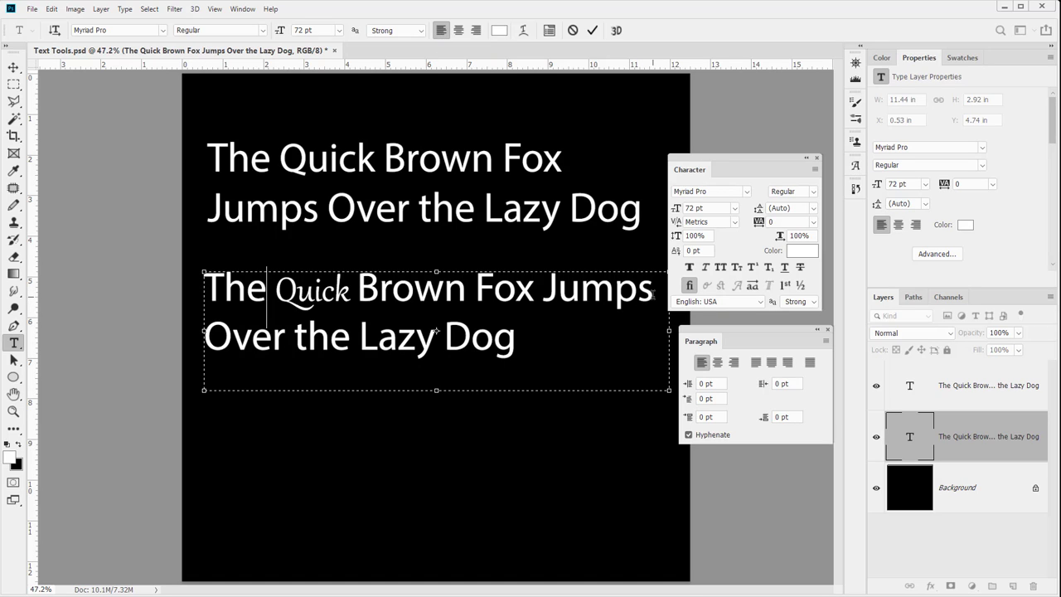
{"action": "left_click", "coordinate": [476, 31]}
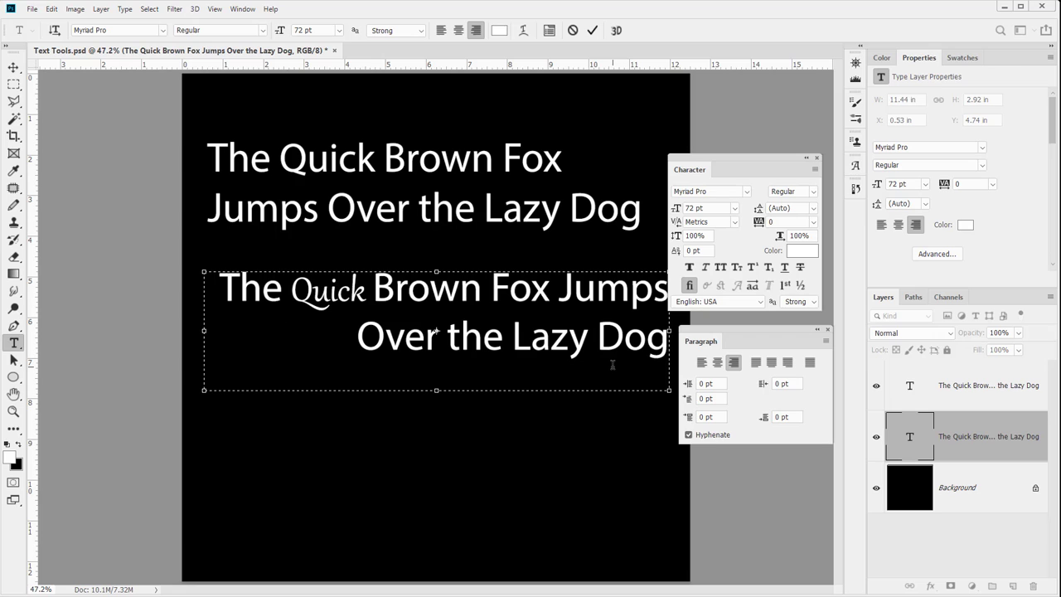
Step: Compare the alignments in the Paragraph settings and leave the lower text block center-aligned
{"action": "left_click", "coordinate": [701, 362]}
{"action": "left_click", "coordinate": [718, 362]}
{"action": "left_click", "coordinate": [734, 363]}
{"action": "left_click", "coordinate": [718, 363]}
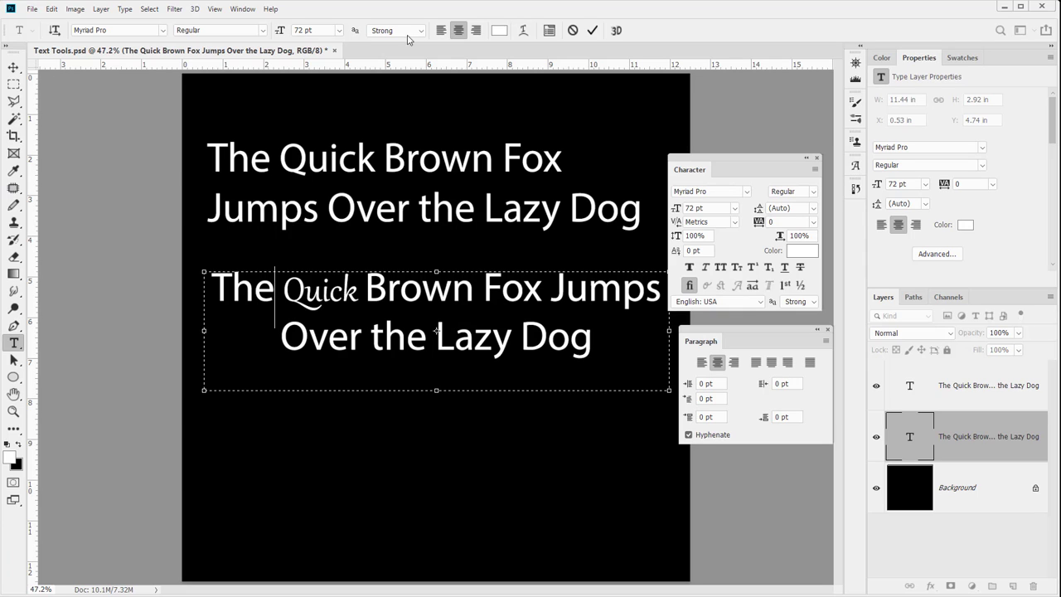
Step: Select the word "Brown" in the lower text block and set its text color to brown #8e4b1e
{"action": "triple_click", "coordinate": [458, 299]}
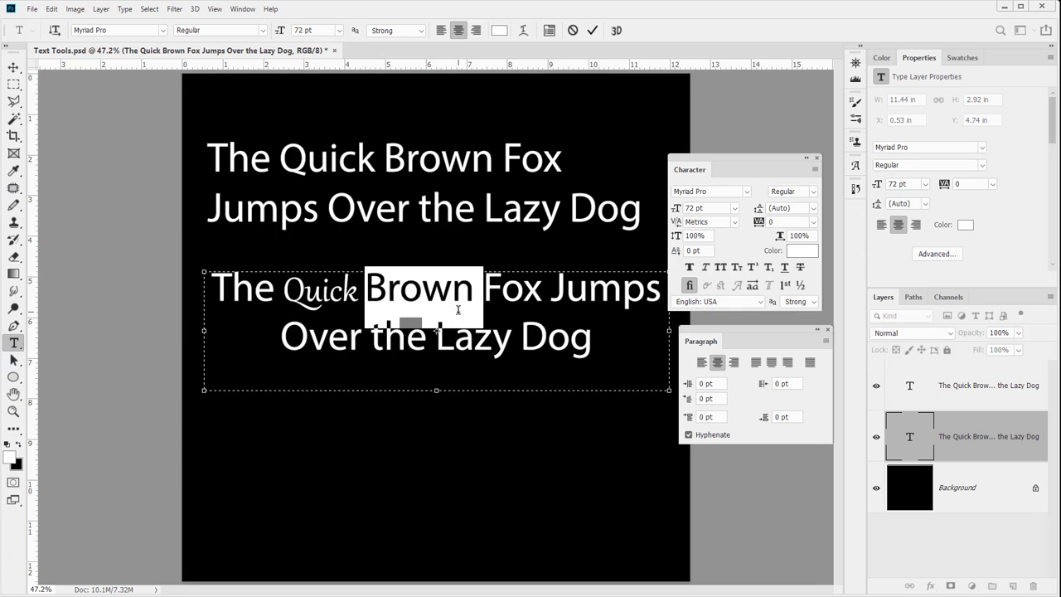
{"action": "left_click", "coordinate": [448, 319]}
{"action": "double_click", "coordinate": [441, 305]}
{"action": "left_click", "coordinate": [500, 30]}
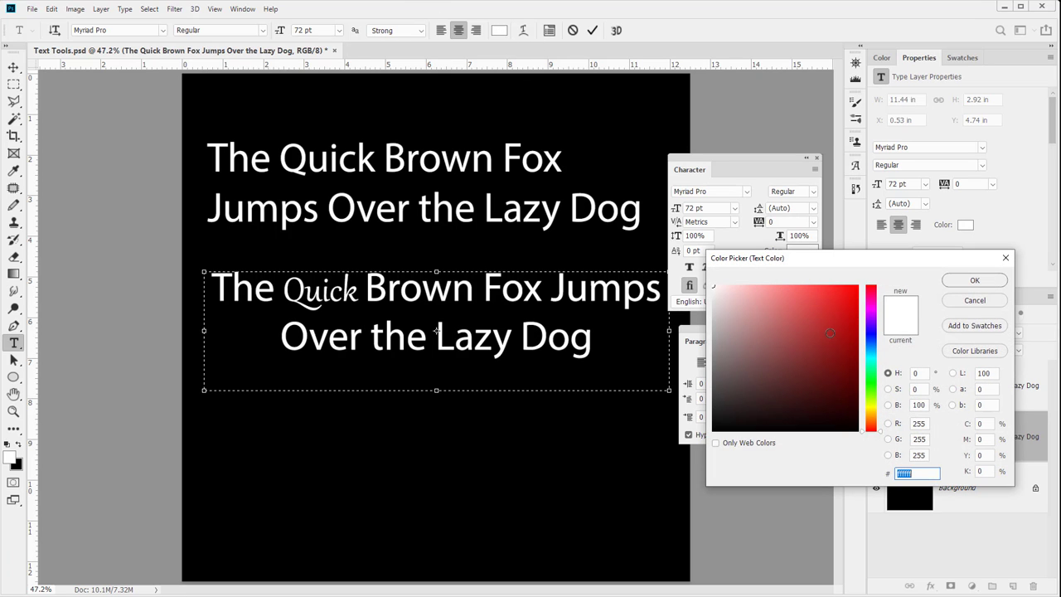
{"action": "type", "text": "ab2222"}
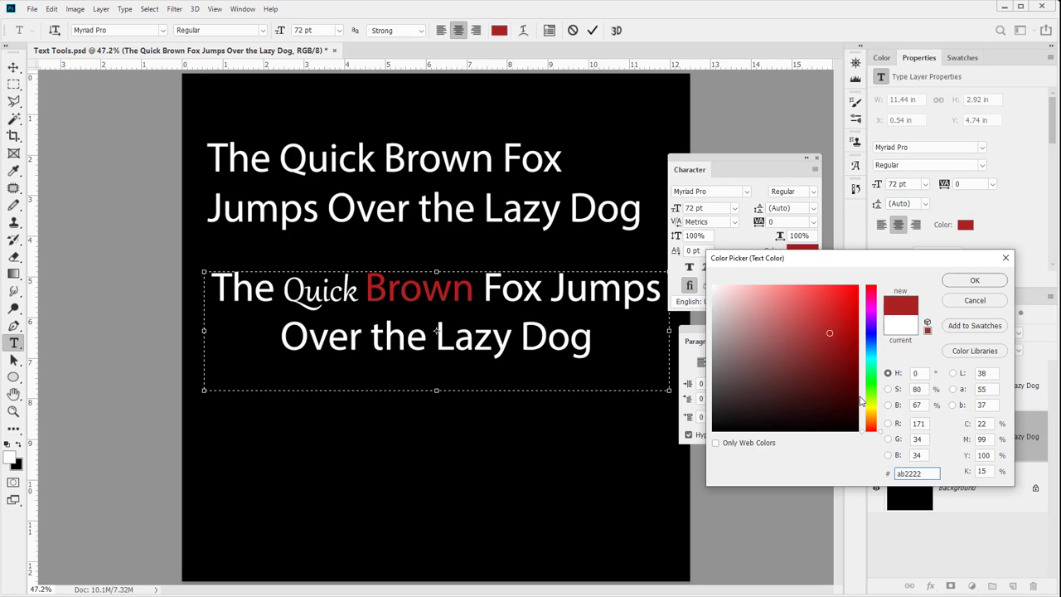
{"action": "left_click", "coordinate": [827, 349]}
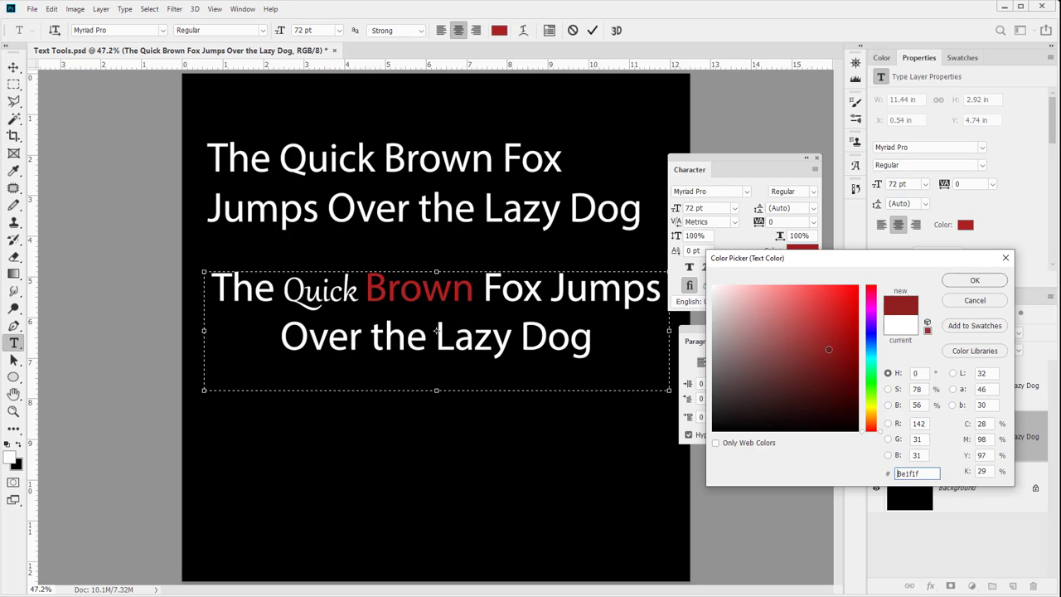
{"action": "left_click", "coordinate": [871, 425]}
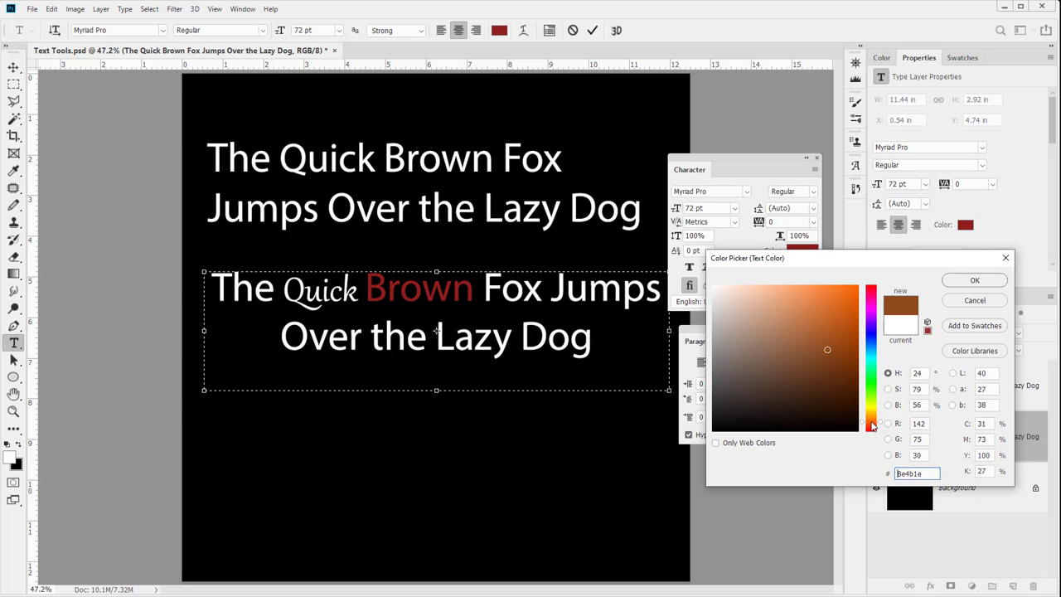
{"action": "left_click", "coordinate": [975, 280]}
Step: Reselect "Brown" in the lower text block, hide its selection highlight and change its text color to a lighter orange-brown
{"action": "left_click", "coordinate": [540, 298]}
{"action": "left_click", "coordinate": [358, 300]}
{"action": "double_click", "coordinate": [414, 300]}
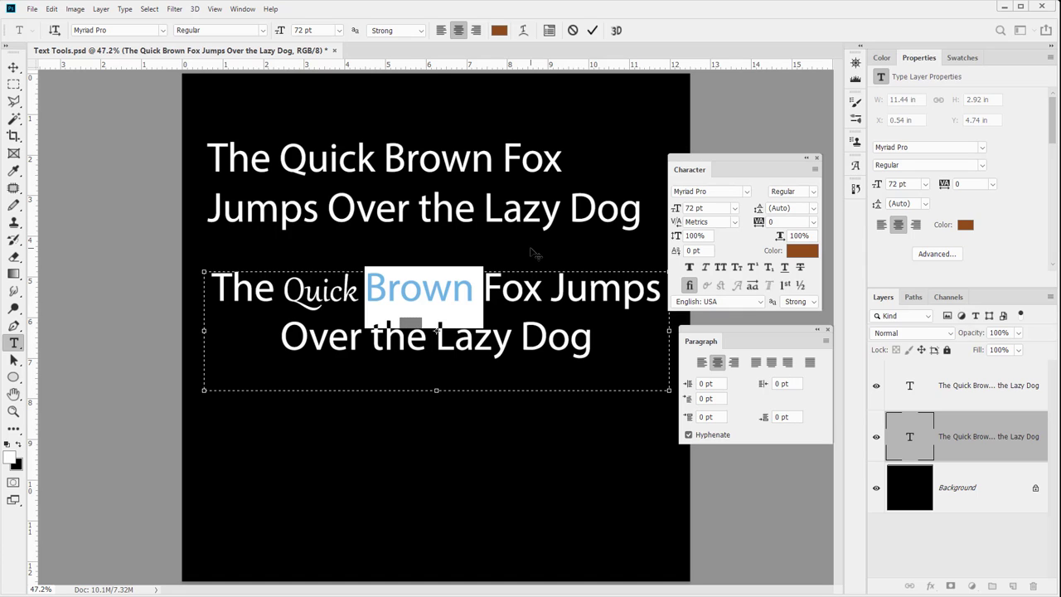
{"action": "key", "text": "ctrl+h"}
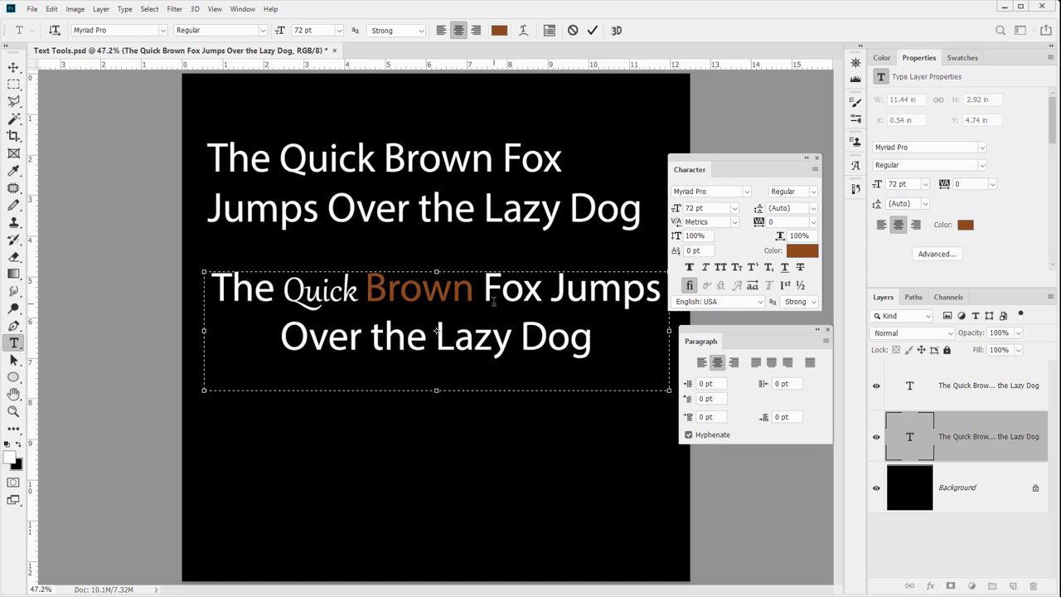
{"action": "left_click", "coordinate": [802, 250]}
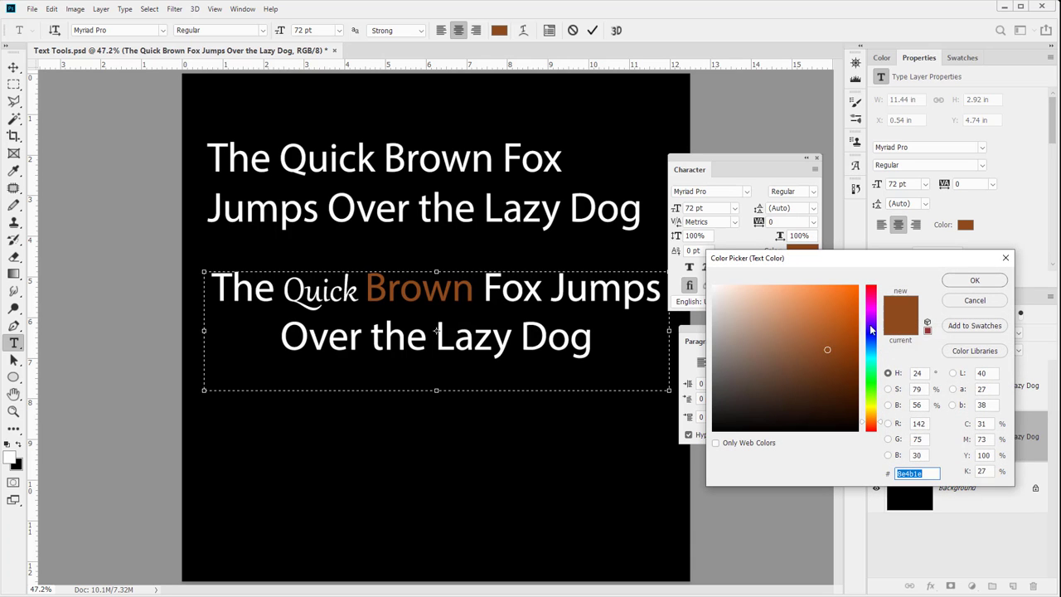
{"action": "type", "text": "c07645"}
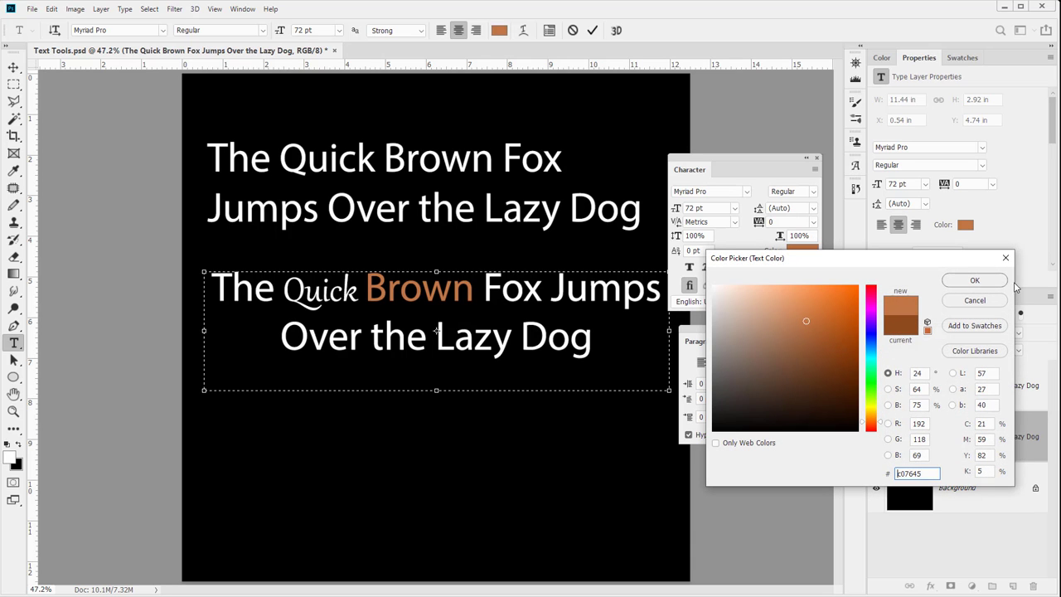
{"action": "left_click_drag", "start_coordinate": [796, 315], "coordinate": [808, 316]}
{"action": "left_click", "coordinate": [967, 279]}
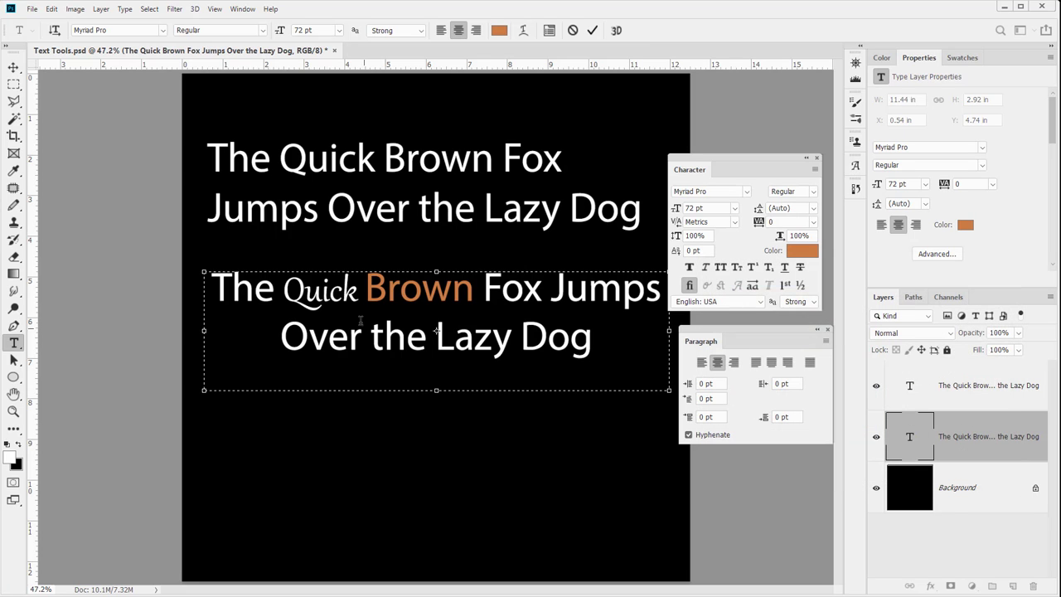
Step: Preview the Shell Lower warp style on the lower text block and cancel the warp
{"action": "left_click", "coordinate": [523, 31]}
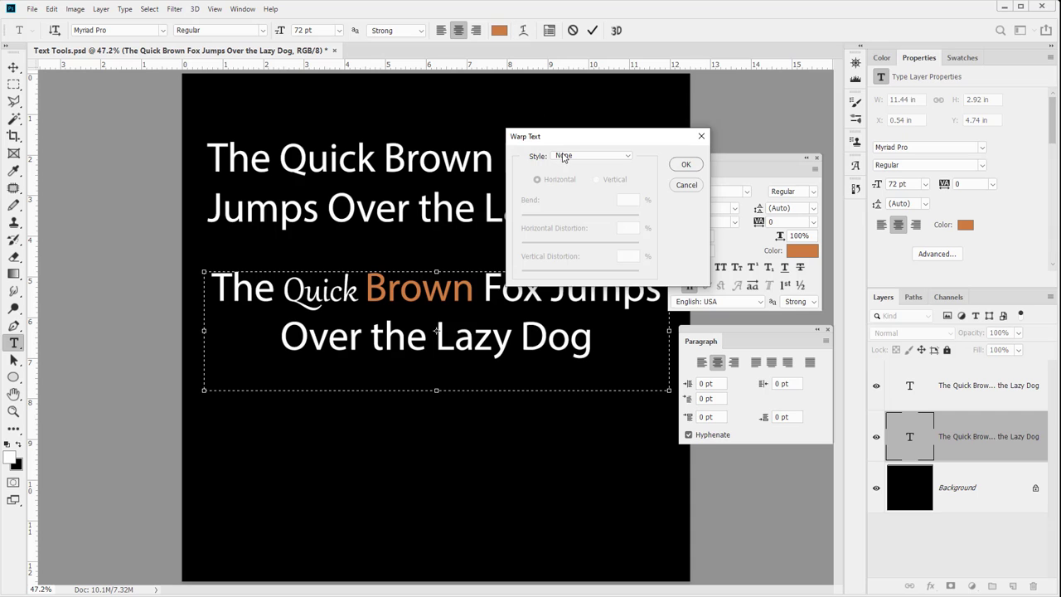
{"action": "left_click", "coordinate": [570, 156]}
{"action": "left_click", "coordinate": [585, 252]}
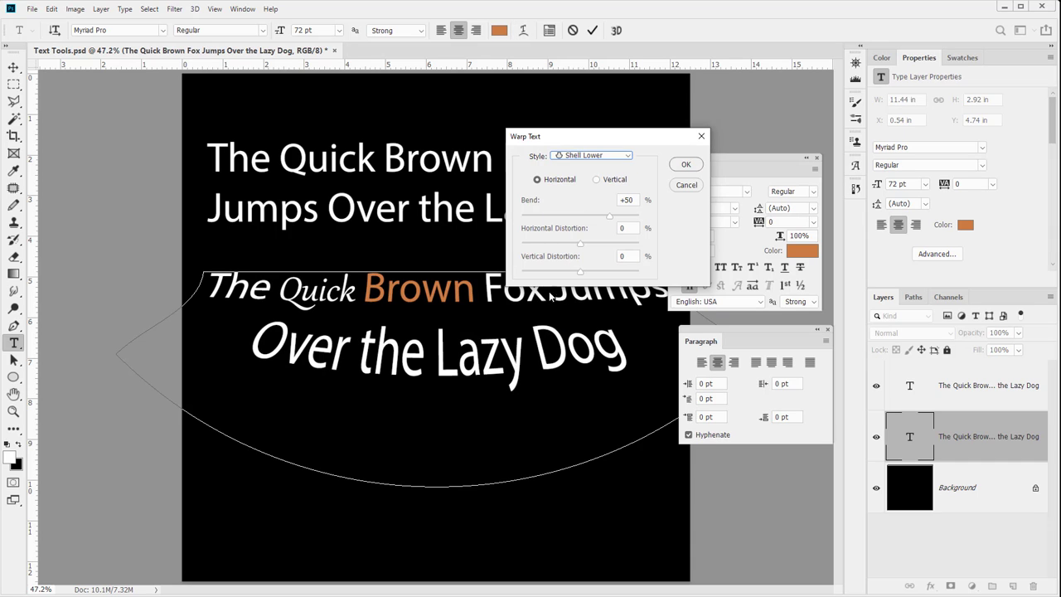
{"action": "left_click", "coordinate": [686, 185]}
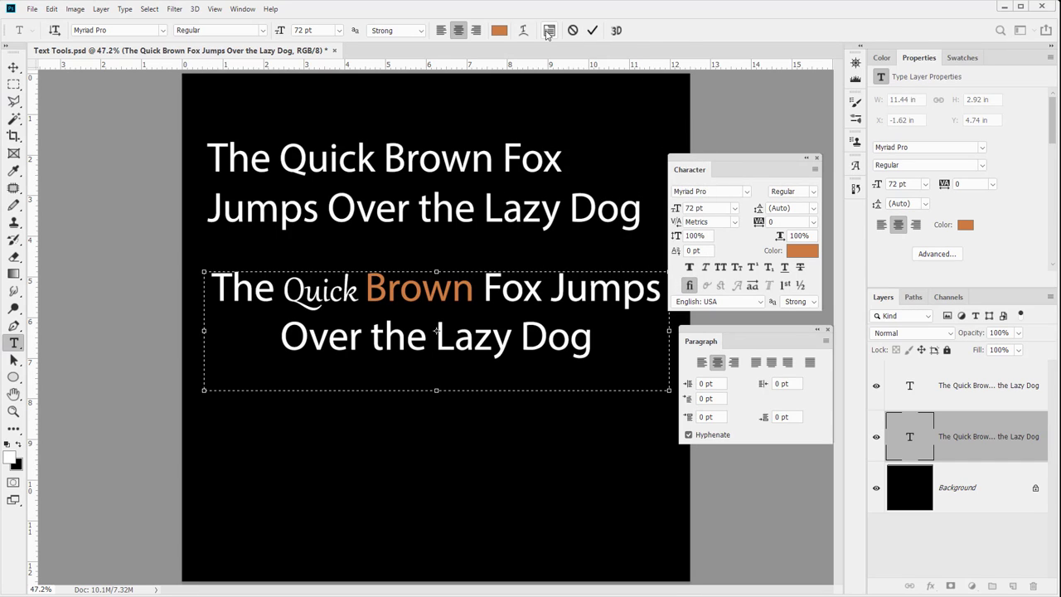
Step: Hide the Character and Paragraph panels and show them again
{"action": "left_click", "coordinate": [549, 31]}
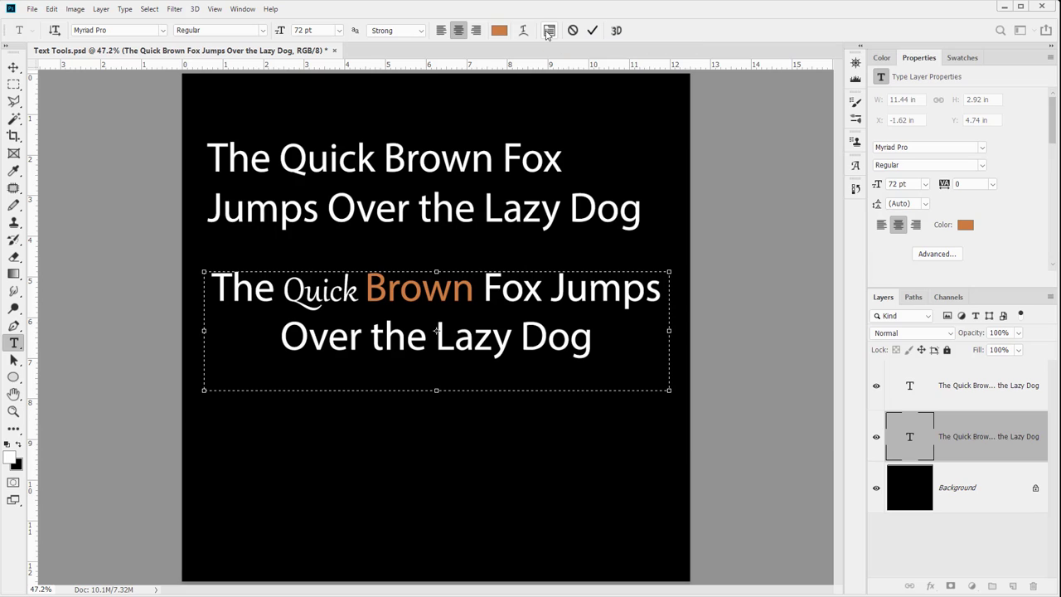
{"action": "left_click", "coordinate": [549, 30]}
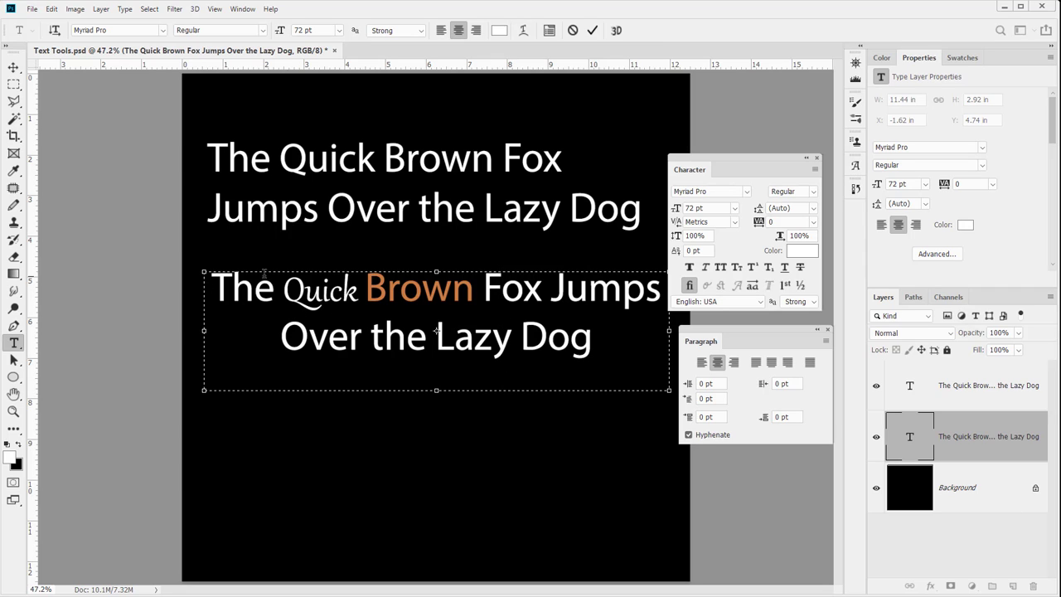
Step: Center-align the first line of the upper text block, move the block slightly down and right, and check its bounds with Free Transform
{"action": "left_click", "coordinate": [358, 146]}
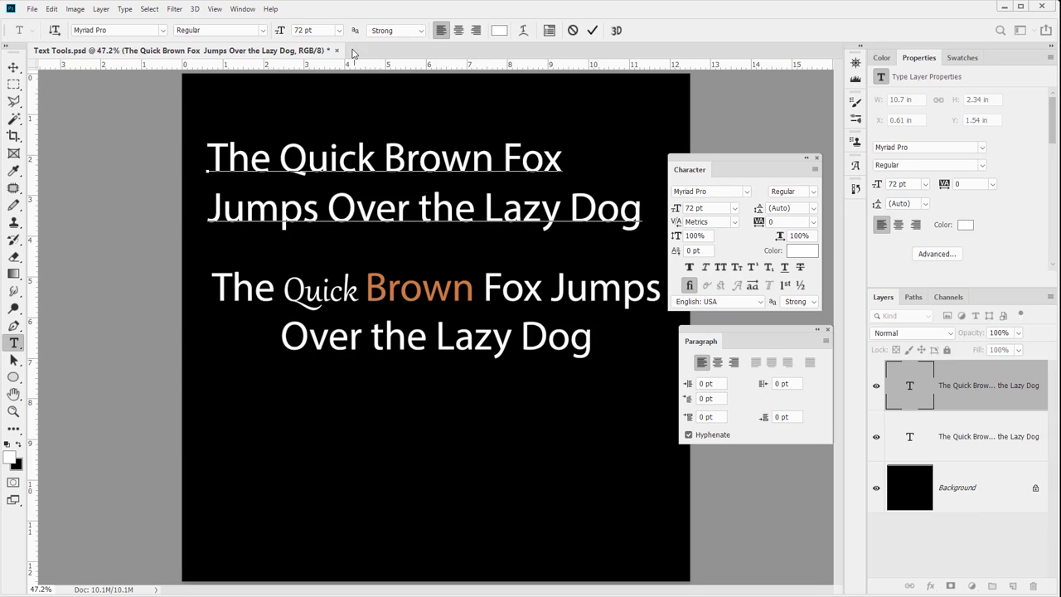
{"action": "left_click", "coordinate": [460, 31]}
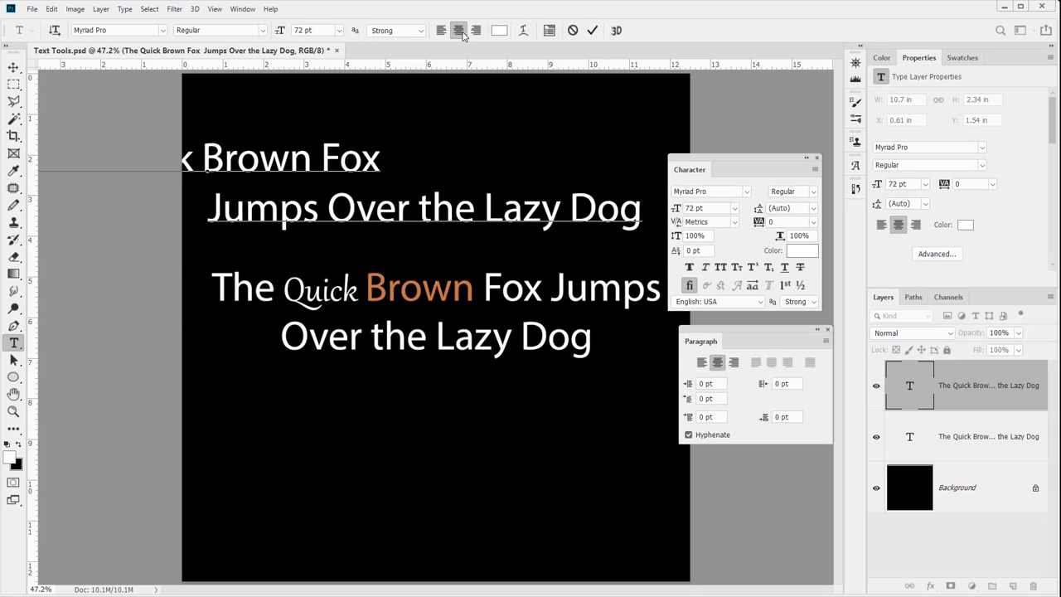
{"action": "left_click", "coordinate": [14, 67]}
{"action": "left_click_drag", "start_coordinate": [291, 188], "coordinate": [300, 210]}
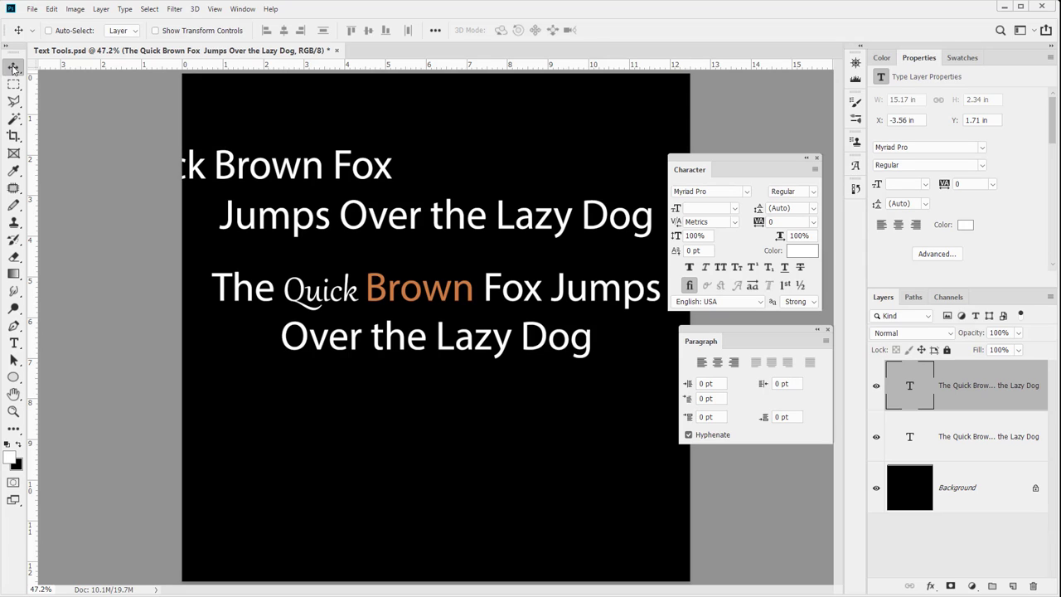
{"action": "key", "text": "ctrl+t"}
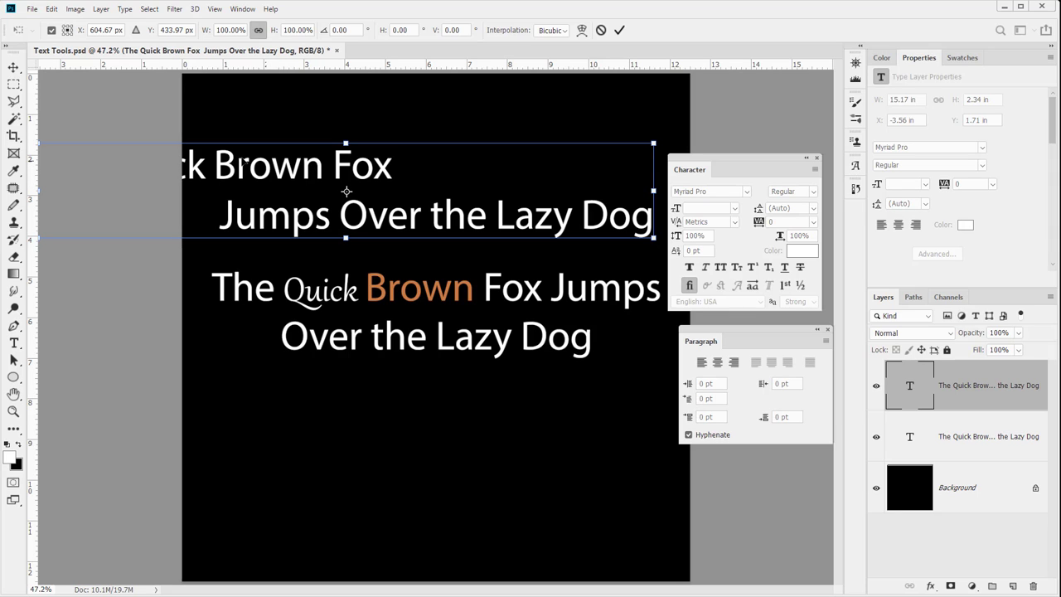
{"action": "key", "text": "Return"}
Step: Try right and center alignment on the upper block's first line and set it back to left-aligned
{"action": "key", "text": "t"}
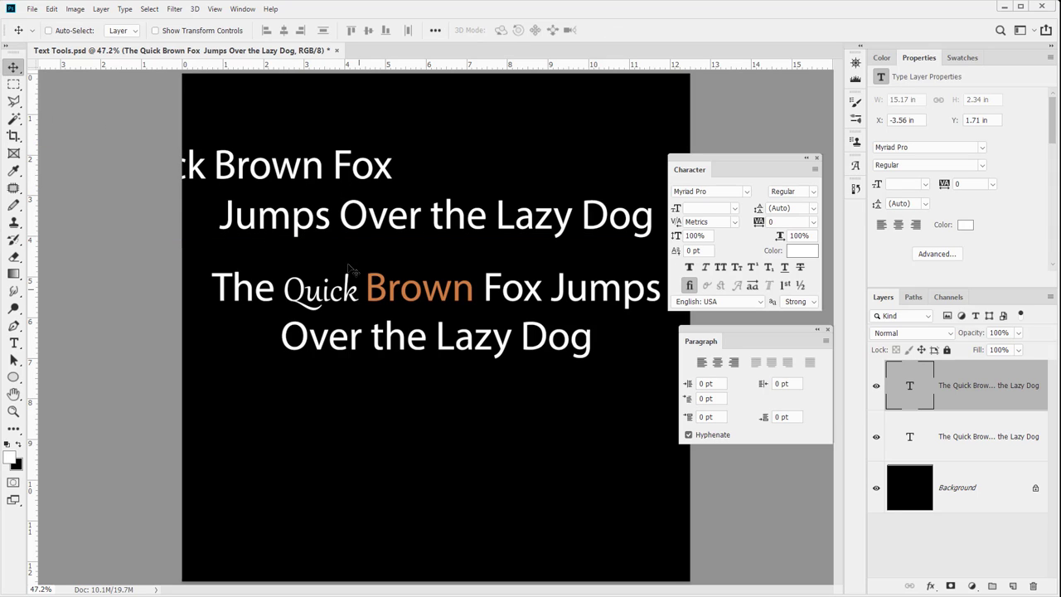
{"action": "left_click", "coordinate": [322, 166]}
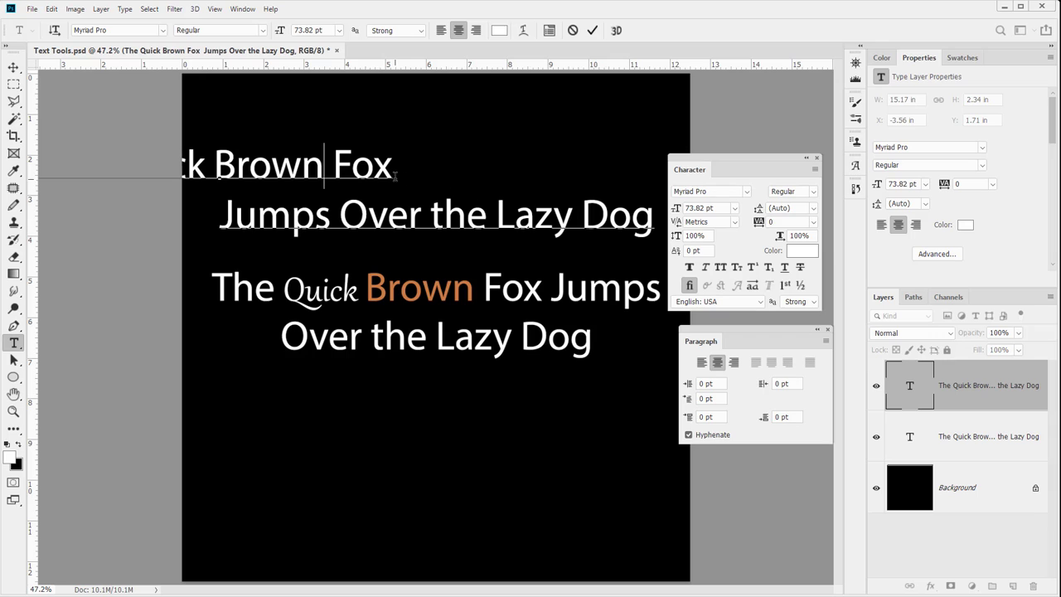
{"action": "left_click", "coordinate": [396, 174]}
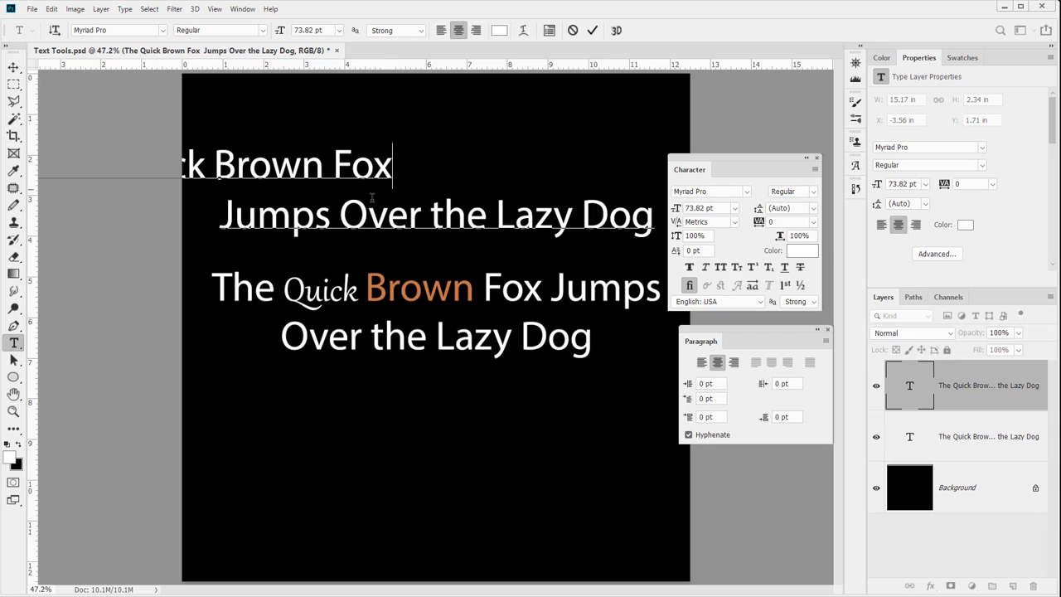
{"action": "left_click", "coordinate": [475, 30]}
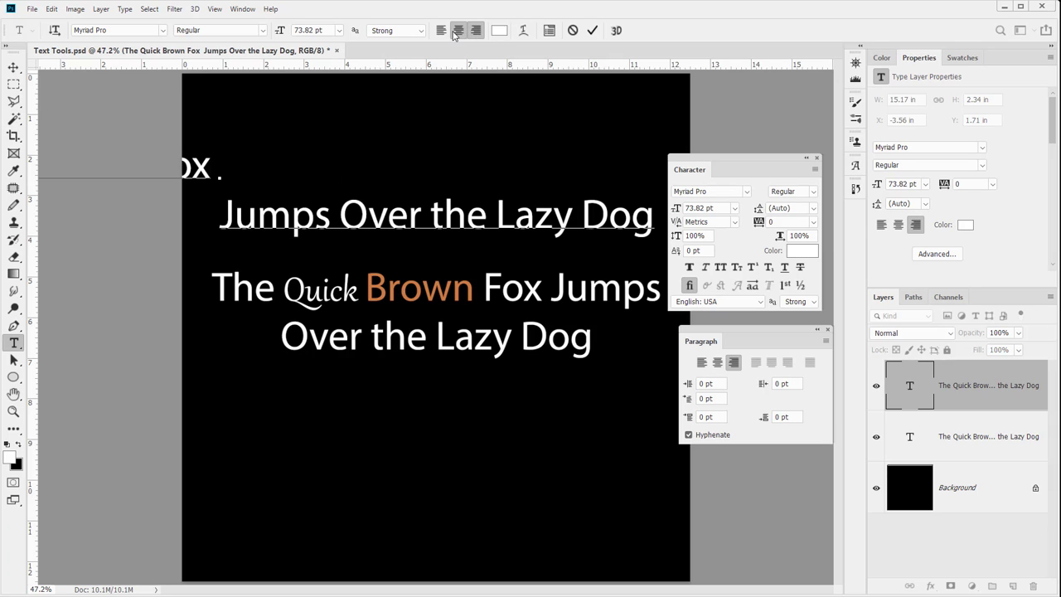
{"action": "left_click", "coordinate": [458, 31]}
{"action": "left_click", "coordinate": [441, 31]}
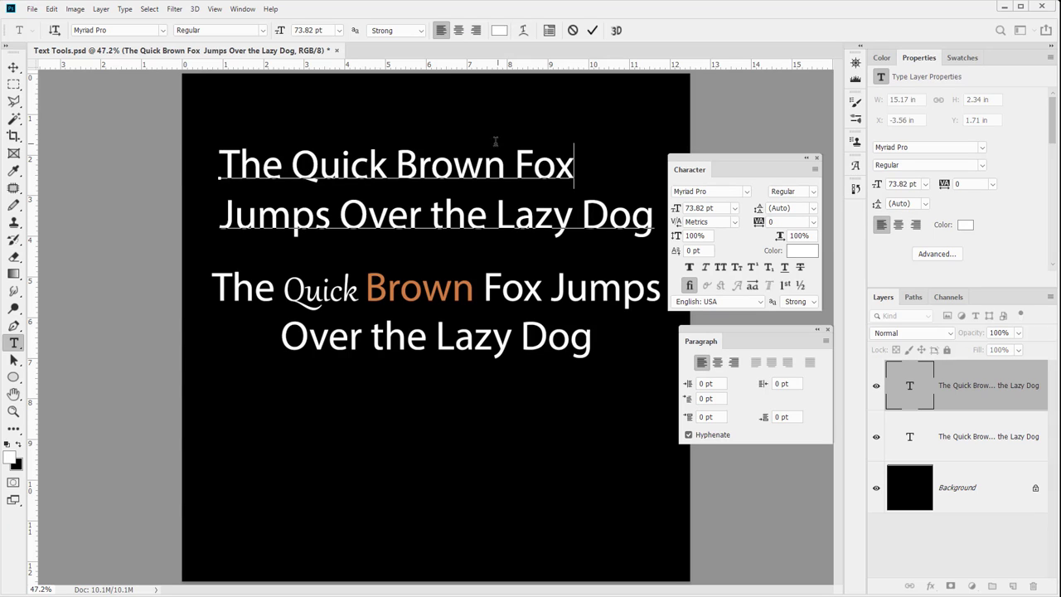
Step: Try right and center alignment on the upper block's second line, "Jumps Over the Lazy Dog", and return it to left alignment
{"action": "left_click", "coordinate": [488, 218]}
{"action": "left_click", "coordinate": [476, 30]}
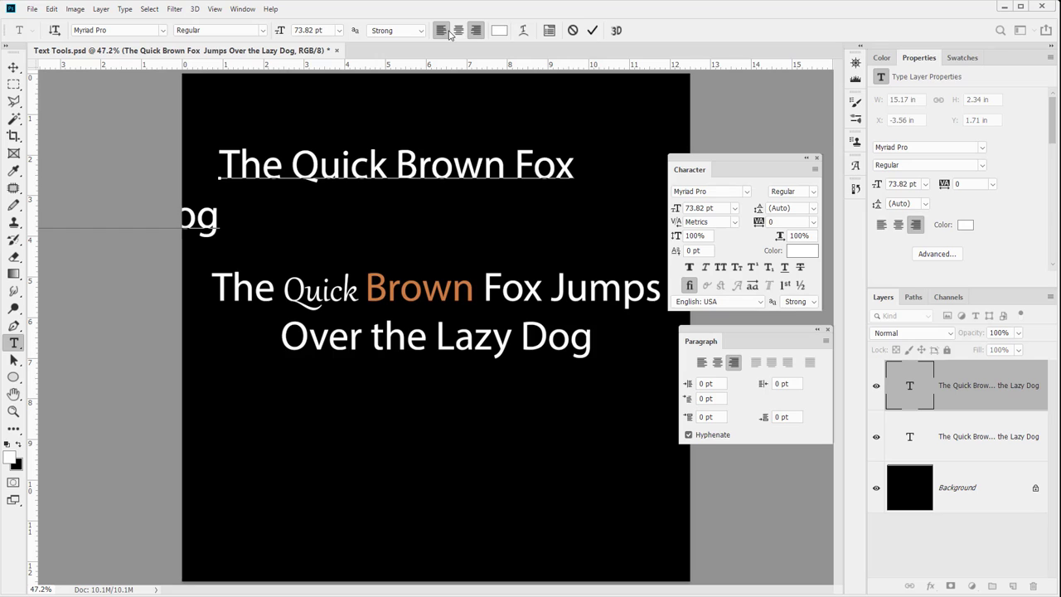
{"action": "left_click", "coordinate": [441, 31]}
{"action": "left_click", "coordinate": [459, 30]}
{"action": "left_click", "coordinate": [441, 30]}
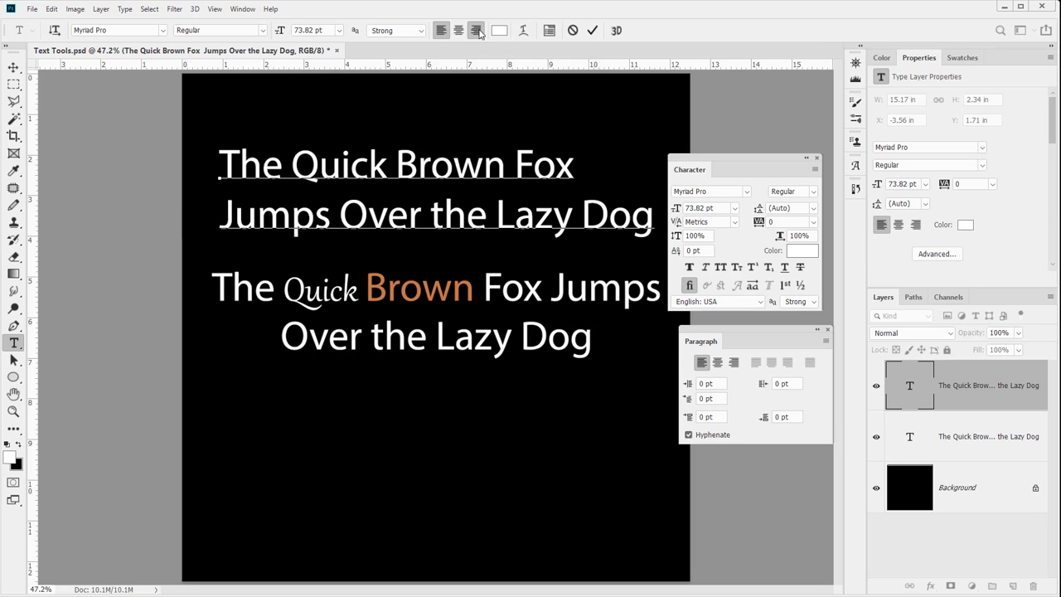
{"action": "left_click", "coordinate": [477, 31]}
{"action": "left_click", "coordinate": [442, 31]}
Step: Select the upper block's first line, extend the selection to all its text, and deselect with the cursor after "Fox"
{"action": "left_click", "coordinate": [371, 168]}
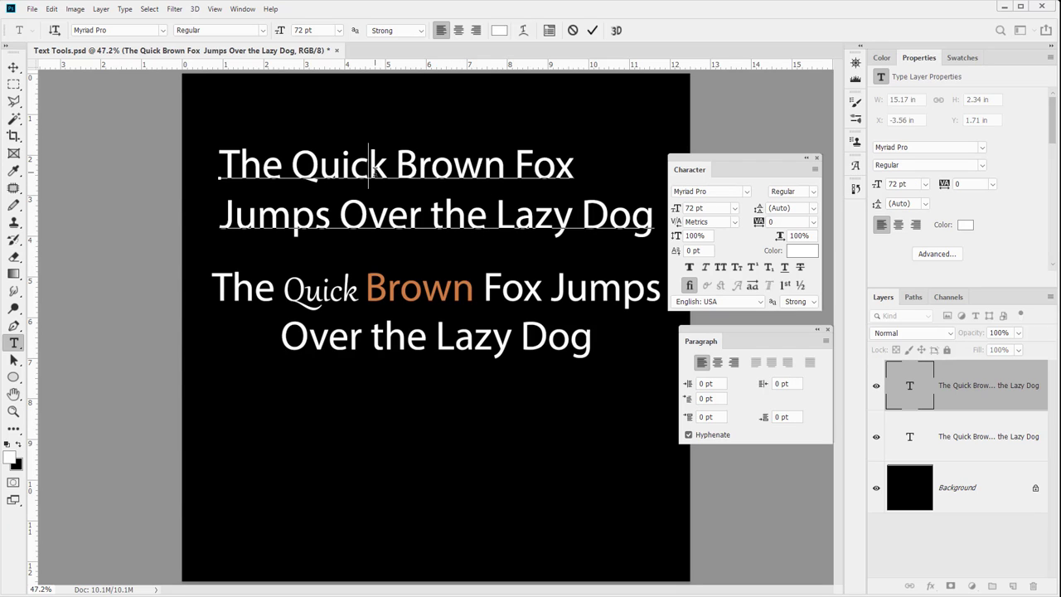
{"action": "triple_click", "coordinate": [294, 165]}
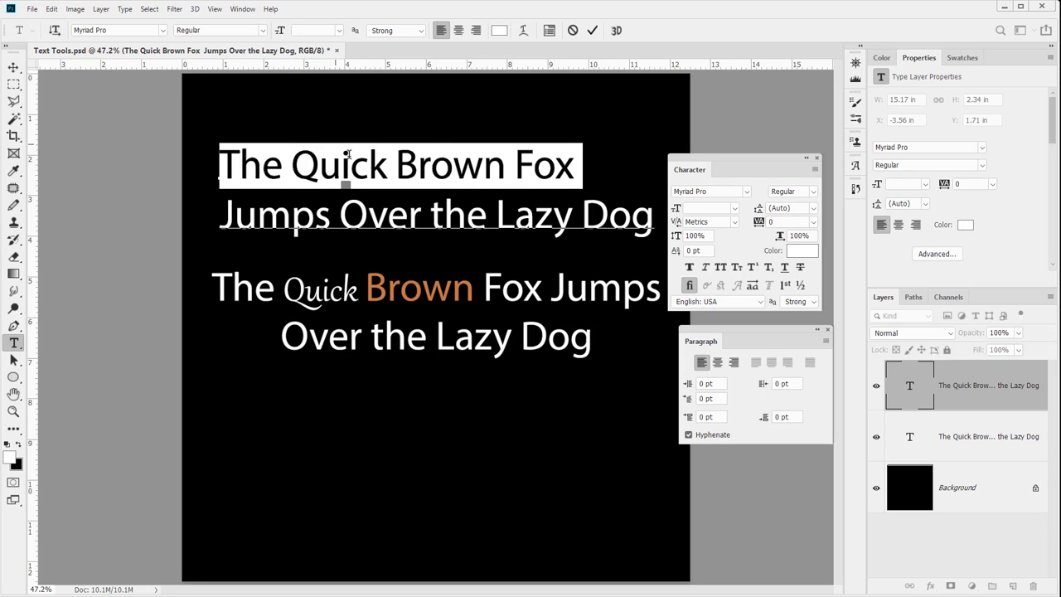
{"action": "key", "text": "ctrl+a"}
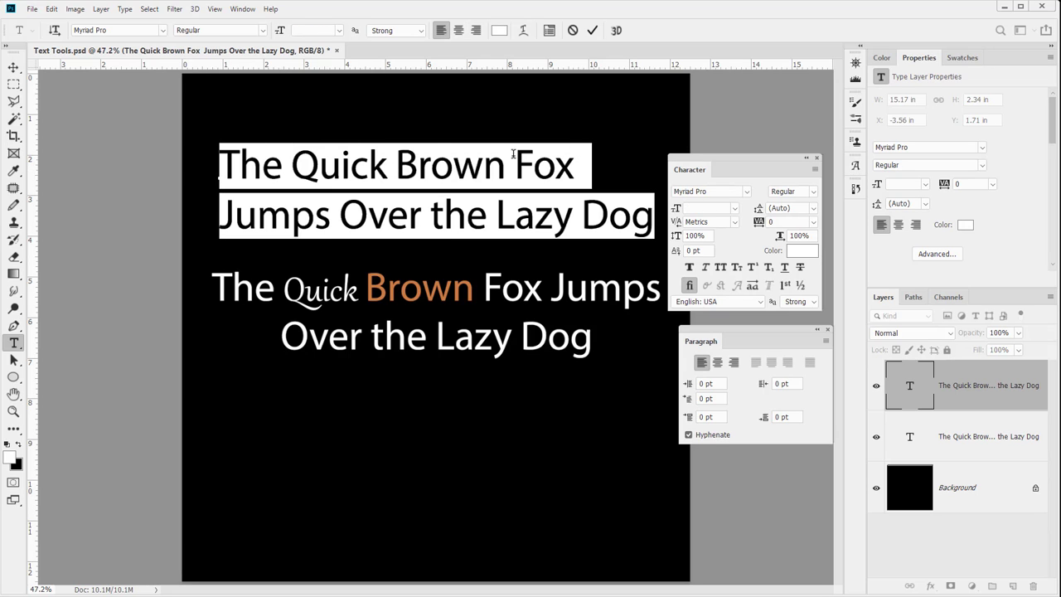
{"action": "left_click", "coordinate": [554, 166]}
{"action": "left_click", "coordinate": [583, 177]}
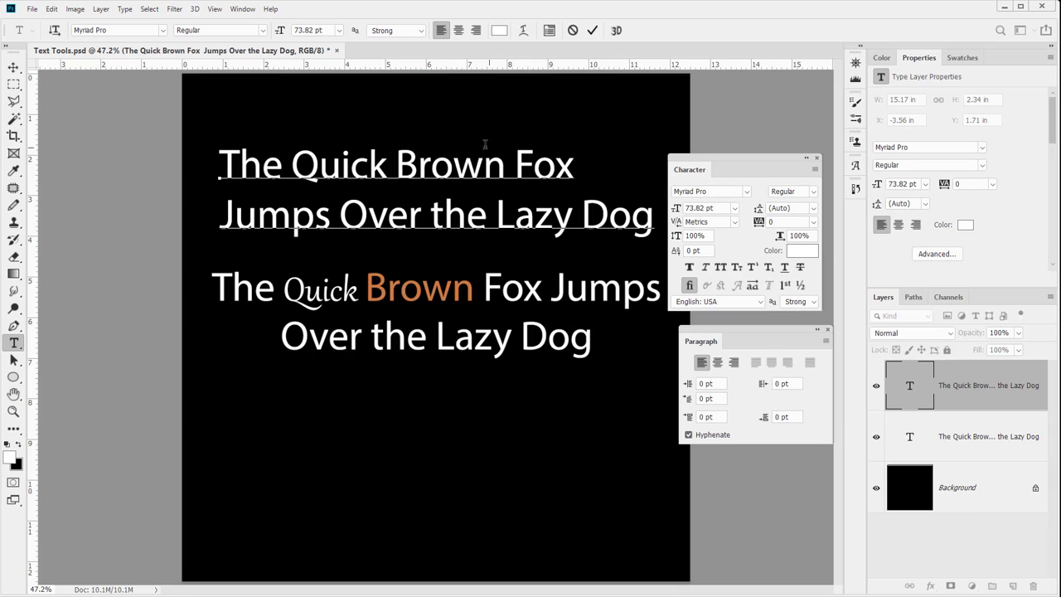
Step: Insert the word "Tall" with a capital T between "Quick" and "Brown" in the upper text block
{"action": "left_click", "coordinate": [395, 165]}
{"action": "type", "text": "tall"}
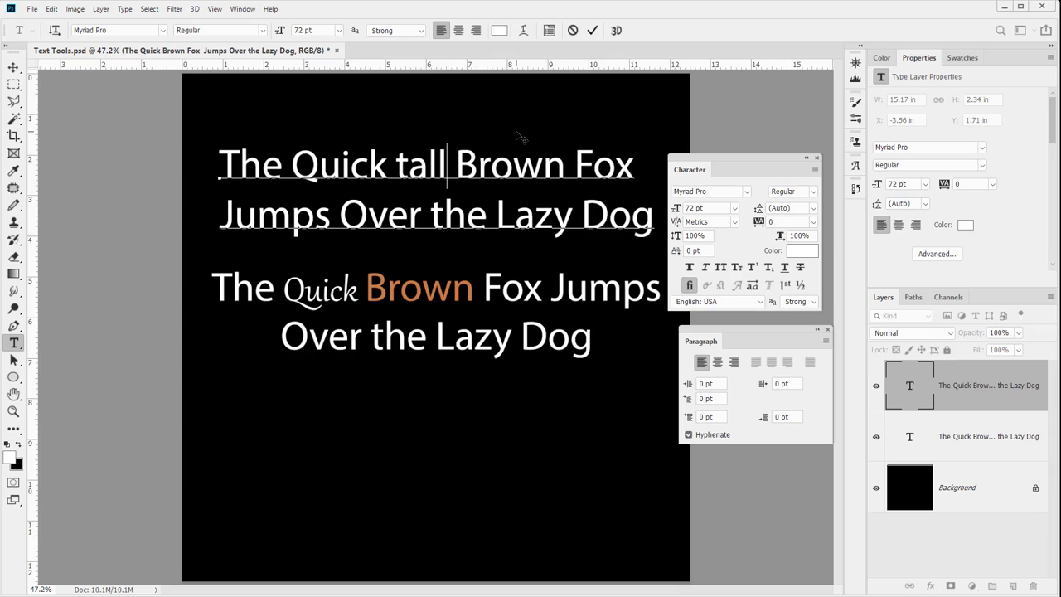
{"action": "key", "text": "ctrl+Left"}
{"action": "key", "text": "Right"}
{"action": "key", "text": "BackSpace"}
{"action": "type", "text": "T"}
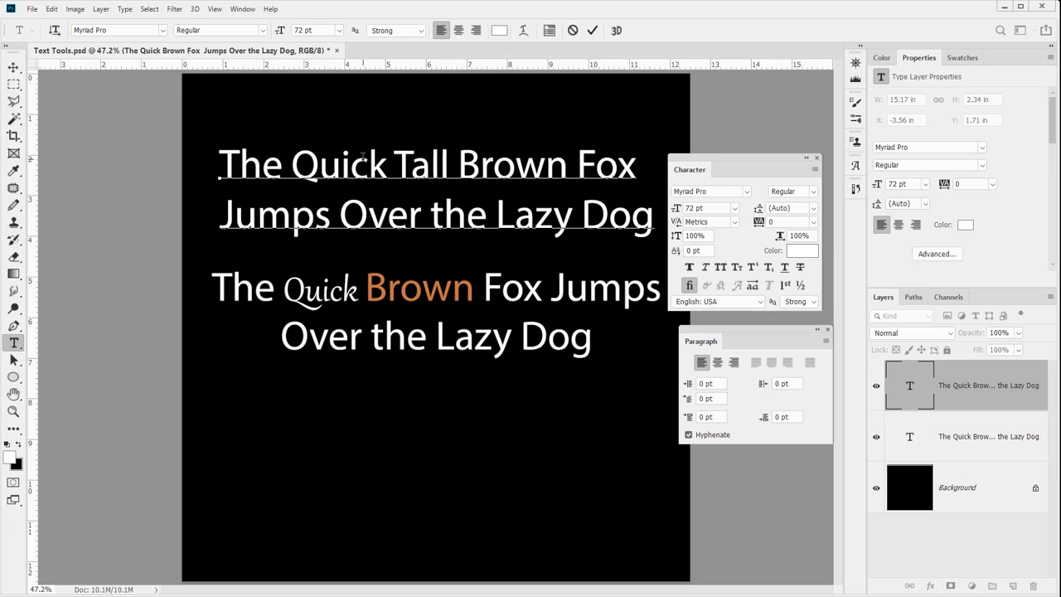
Step: Delete the word "Tall" from the first line of the upper text block
{"action": "double_click", "coordinate": [431, 158]}
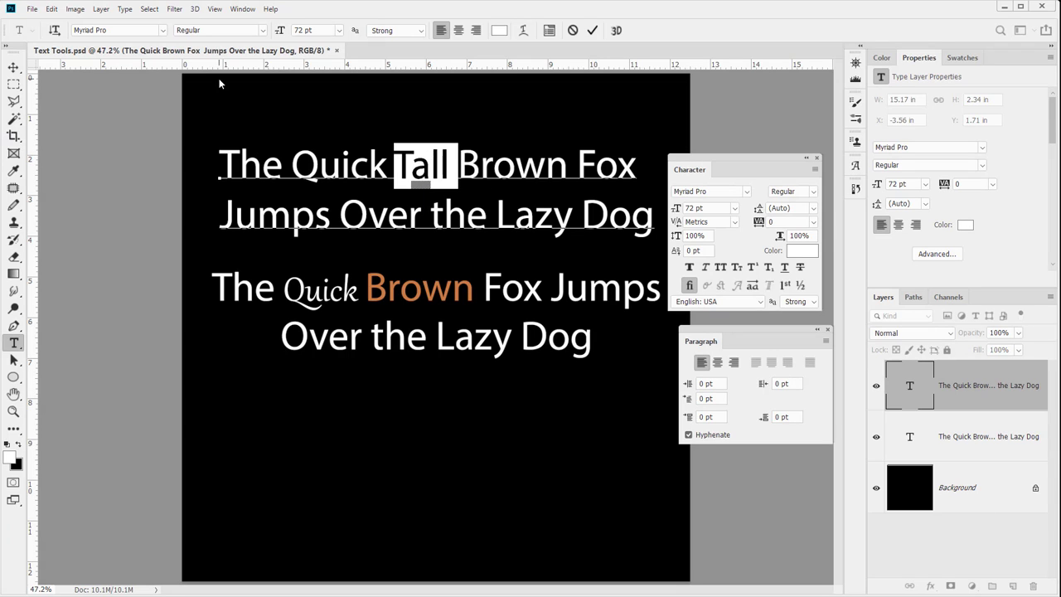
{"action": "left_click", "coordinate": [412, 165]}
{"action": "key", "text": "BackSpace"}
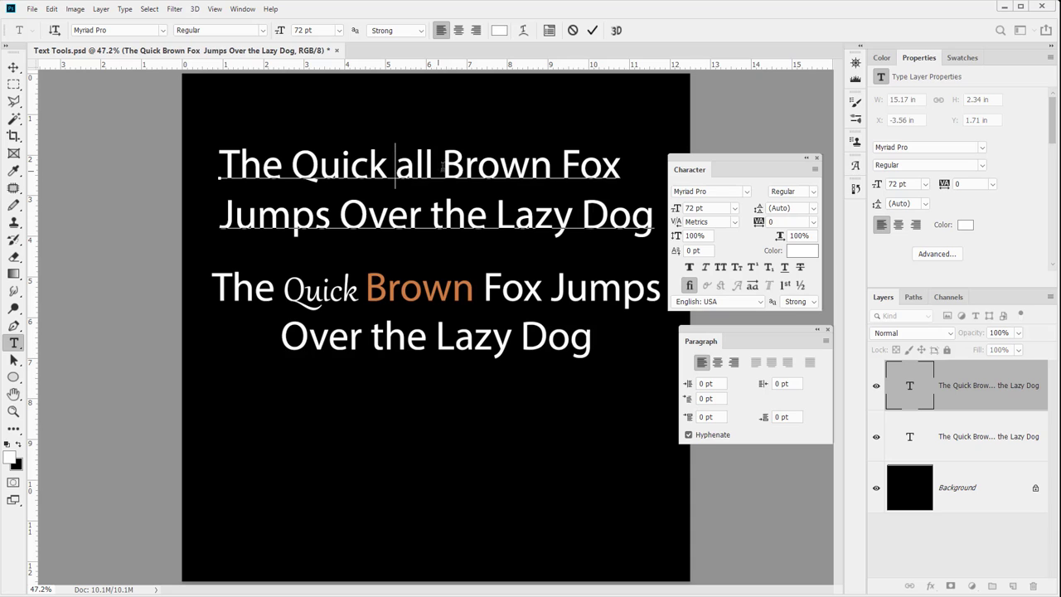
{"action": "left_click", "coordinate": [442, 166]}
{"action": "key", "text": "BackSpace"}
{"action": "key", "text": "BackSpace"}
{"action": "key", "text": "BackSpace"}
{"action": "key", "text": "BackSpace"}
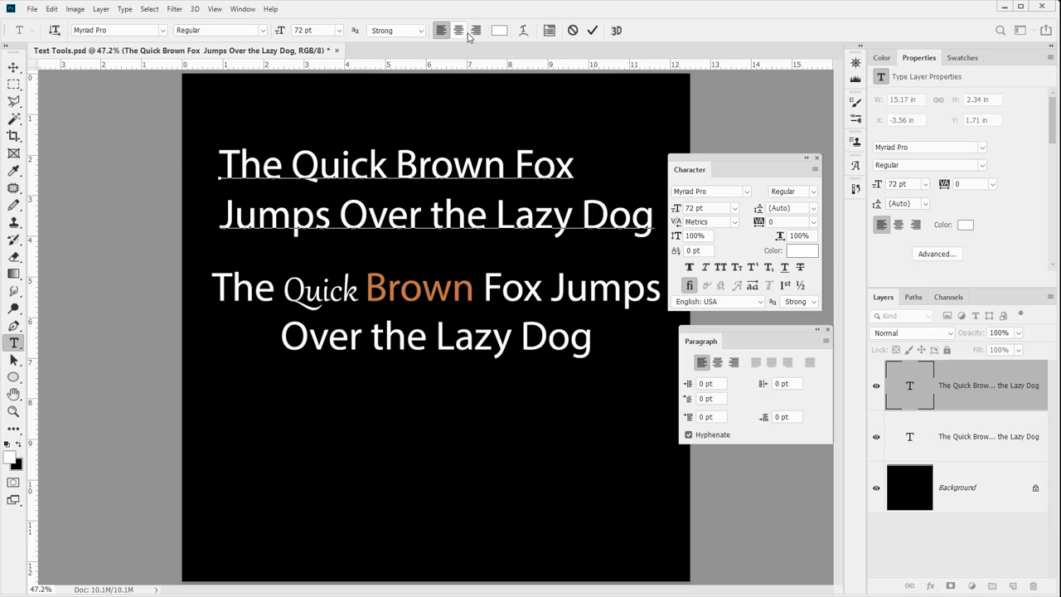
Step: Center-align the upper text block's first line and move the block so that line sits within the canvas
{"action": "left_click", "coordinate": [459, 30]}
{"action": "left_click", "coordinate": [15, 66]}
{"action": "left_click_drag", "start_coordinate": [285, 181], "coordinate": [485, 193]}
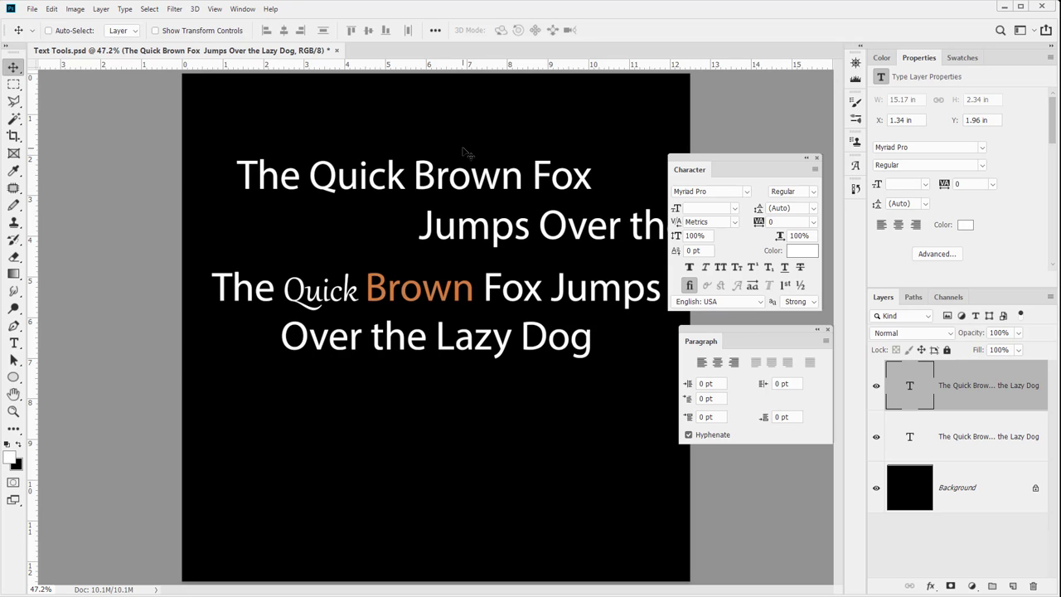
Step: Try inserting the word "Tall" between "Quick" and "Brown" in the centered first line, and undo the insertion
{"action": "key", "text": "t"}
{"action": "left_click", "coordinate": [417, 176]}
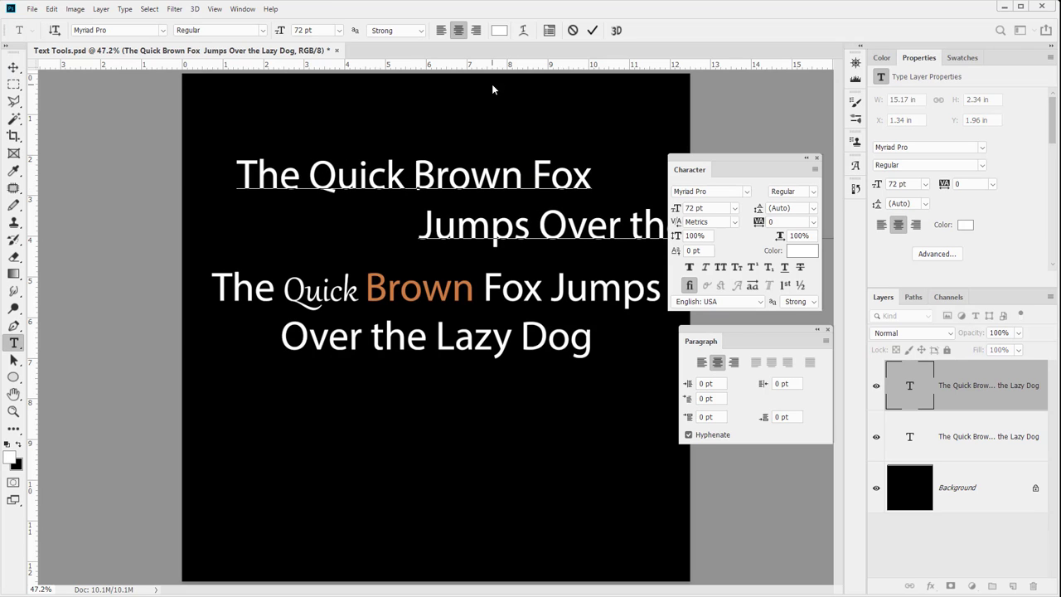
{"action": "type", "text": "Tall"}
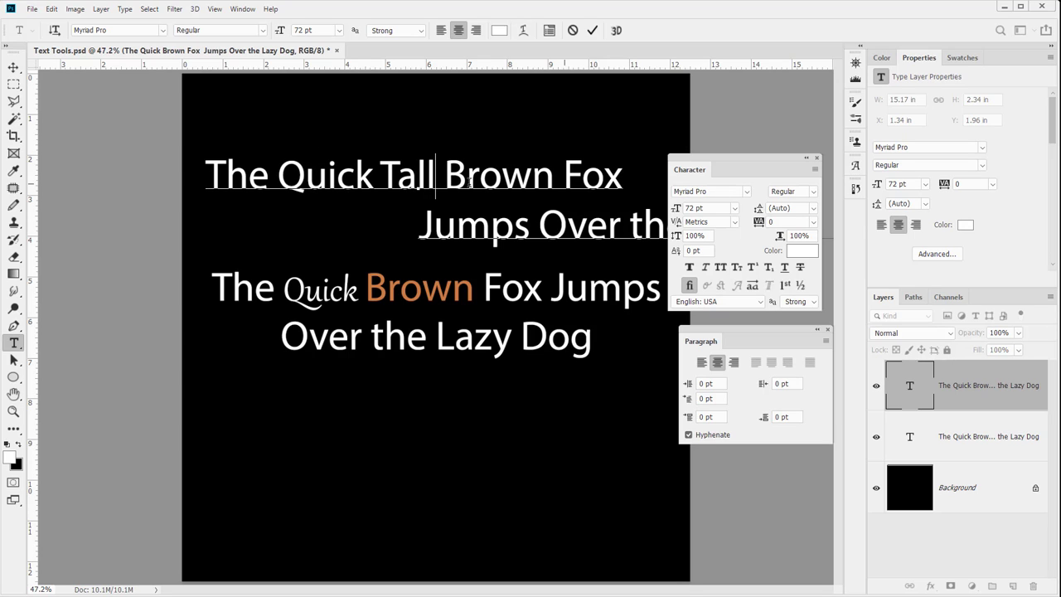
{"action": "key", "text": "ctrl"}
{"action": "key", "text": "ctrl+z"}
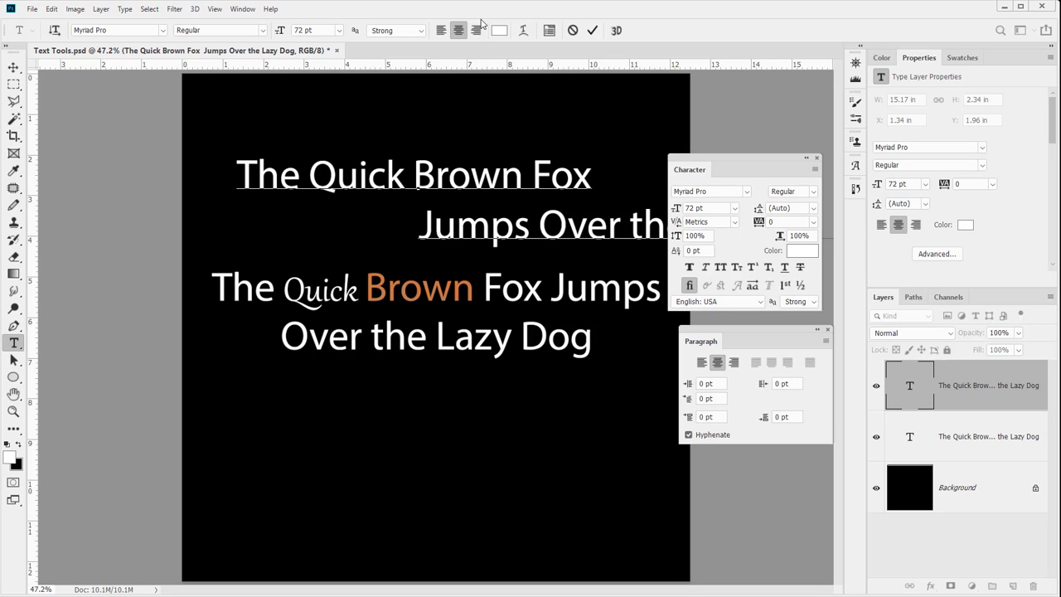
Step: Right-align the upper block's first line and move the block so the whole line sits within the canvas
{"action": "left_click", "coordinate": [476, 30]}
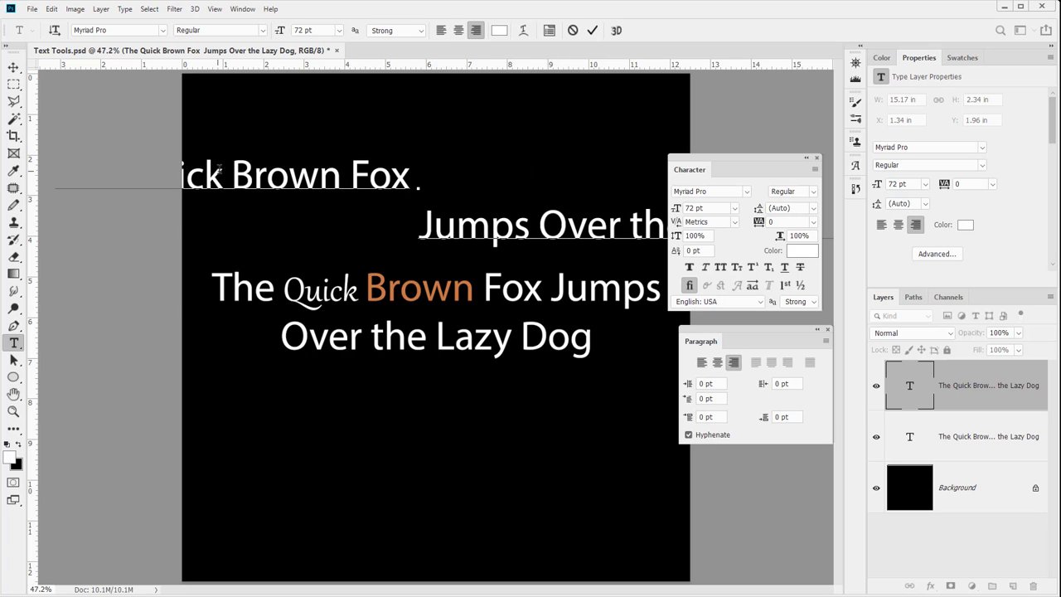
{"action": "left_click", "coordinate": [14, 66]}
{"action": "left_click_drag", "start_coordinate": [297, 177], "coordinate": [464, 181]}
Step: Insert the word "Tall" between "Quick" and "Brown" in the upper block's first line and move the whole line back within the canvas
{"action": "key", "text": "t"}
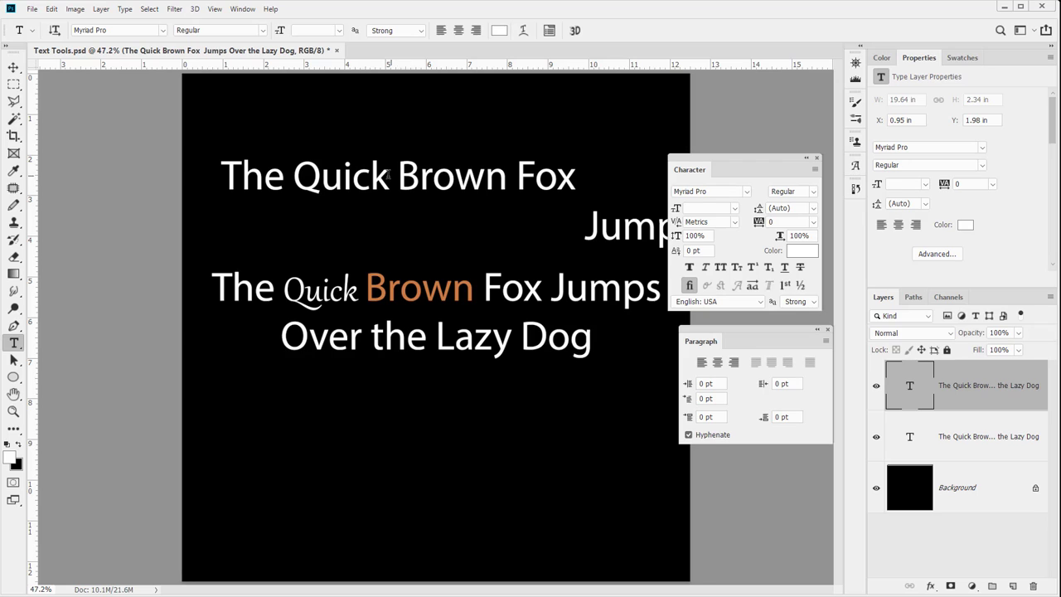
{"action": "left_click", "coordinate": [388, 176]}
{"action": "type", "text": "Tall"}
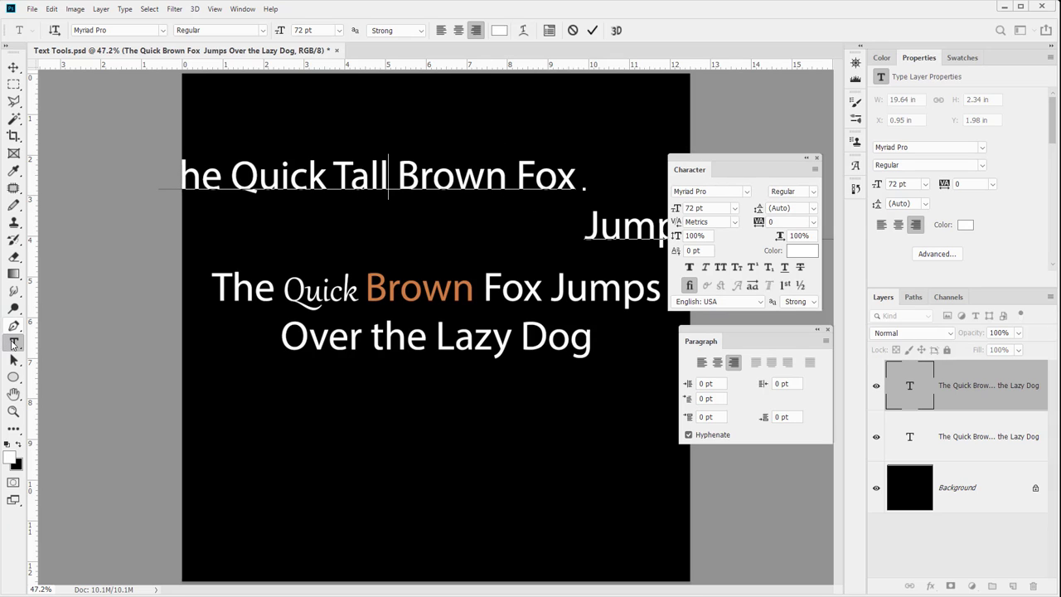
{"action": "left_click", "coordinate": [13, 66]}
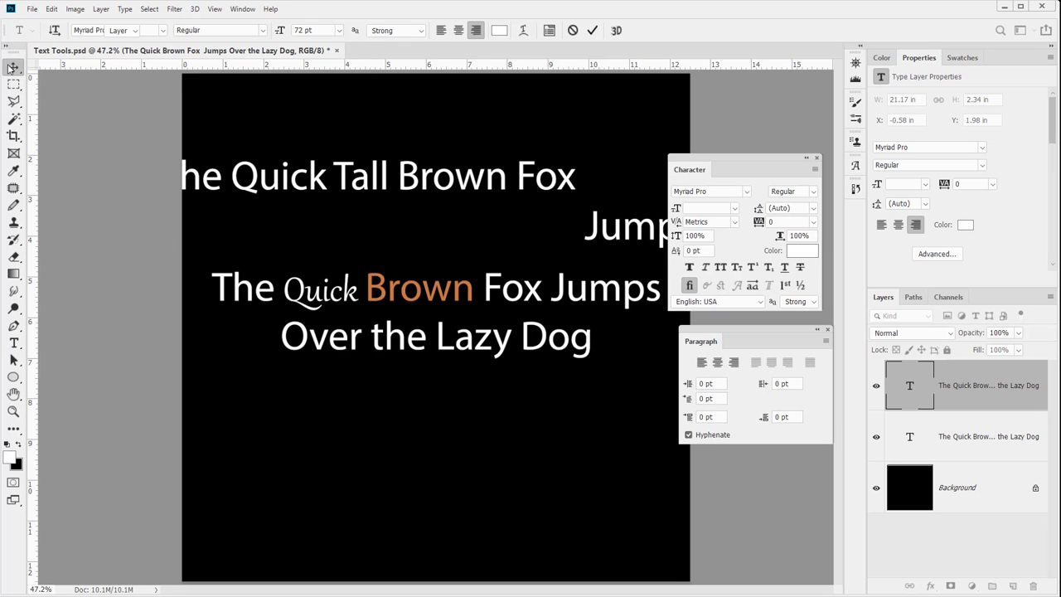
{"action": "left_click_drag", "start_coordinate": [400, 176], "coordinate": [442, 168]}
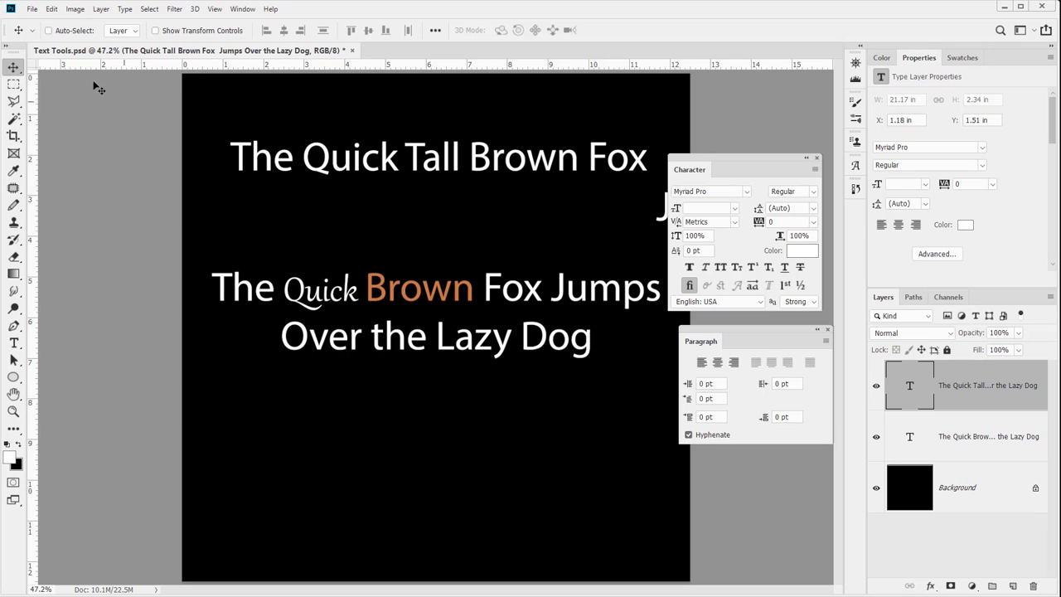
Step: Left-align all text of the upper block and move the block to about X 0.76 in, Y 1.71 in, above the lower block
{"action": "key", "text": "t"}
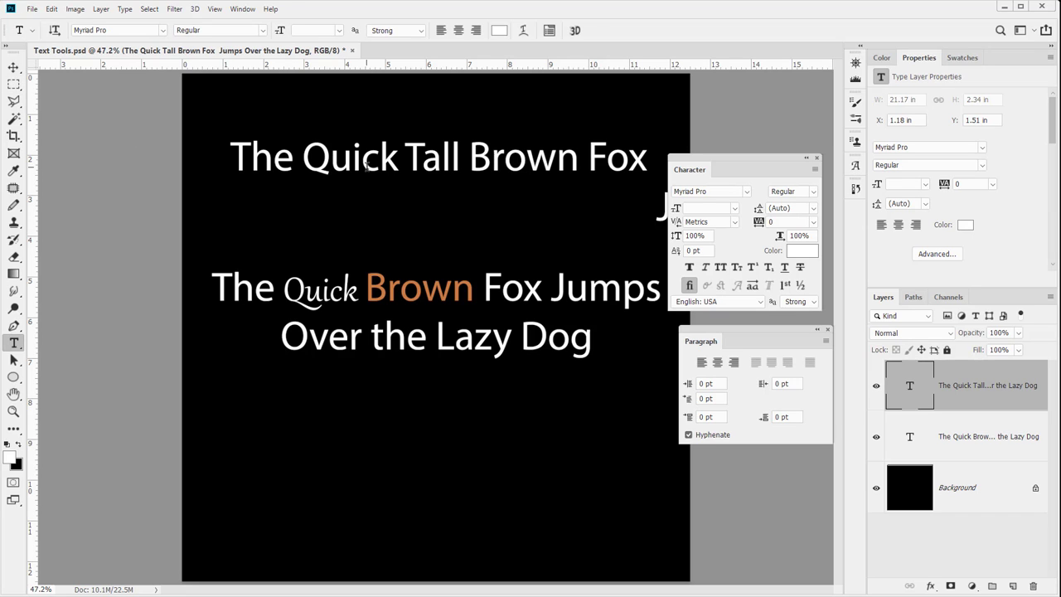
{"action": "double_click", "coordinate": [365, 165]}
{"action": "key", "text": "ctrl+a"}
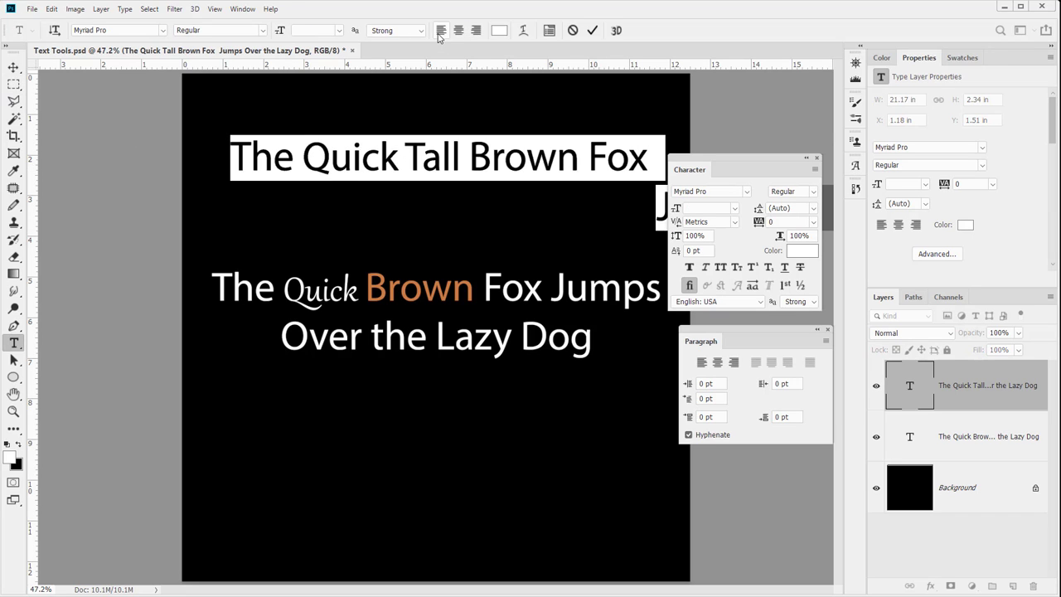
{"action": "left_click", "coordinate": [439, 31]}
{"action": "left_click", "coordinate": [13, 67]}
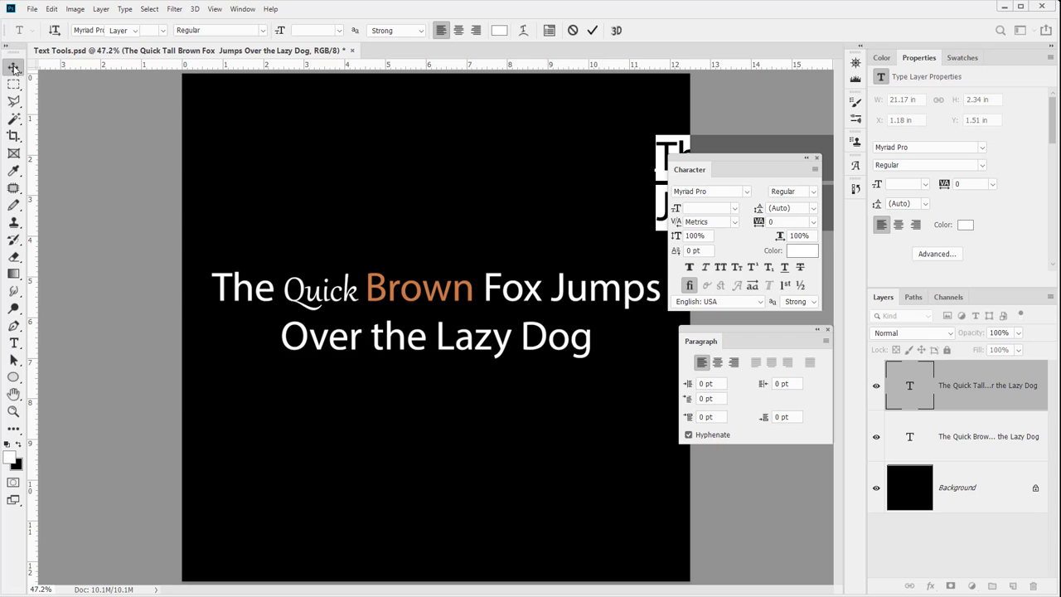
{"action": "left_click_drag", "start_coordinate": [654, 169], "coordinate": [217, 175]}
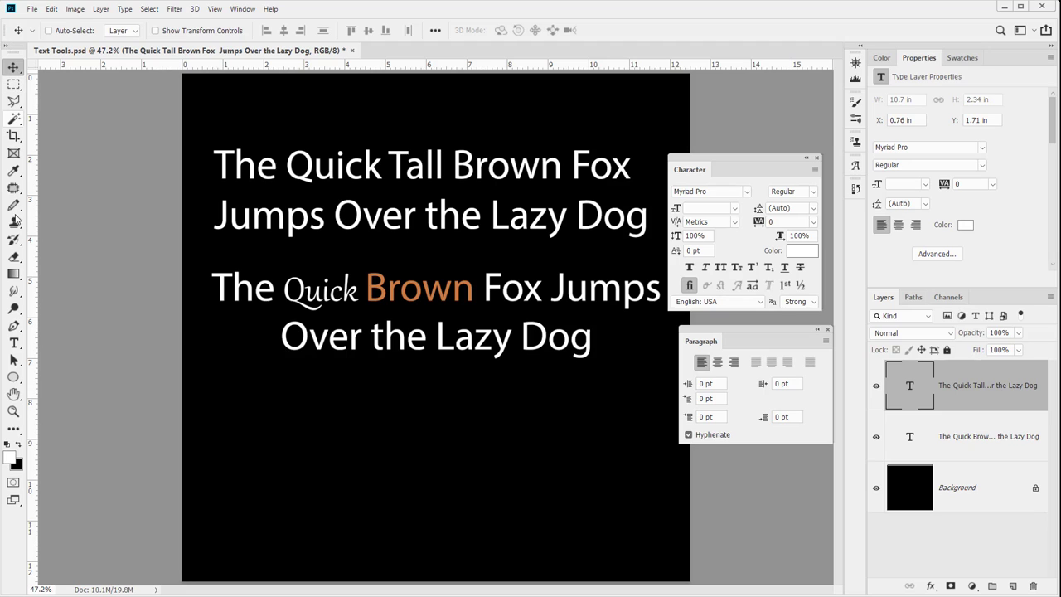
Step: Draw a paragraph text box about 4.7 by 1.64 in below both blocks and enter "The Quick Brown Fox Jumps over the lazy dog"
{"action": "left_click", "coordinate": [13, 343]}
{"action": "left_click_drag", "start_coordinate": [205, 404], "coordinate": [396, 471]}
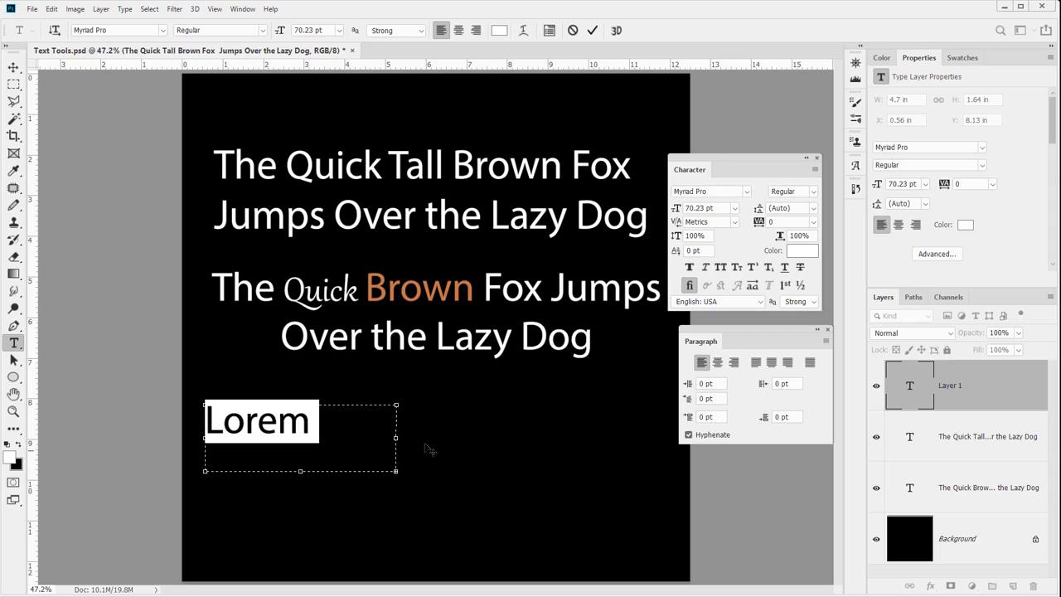
{"action": "type", "text": "The Quick"}
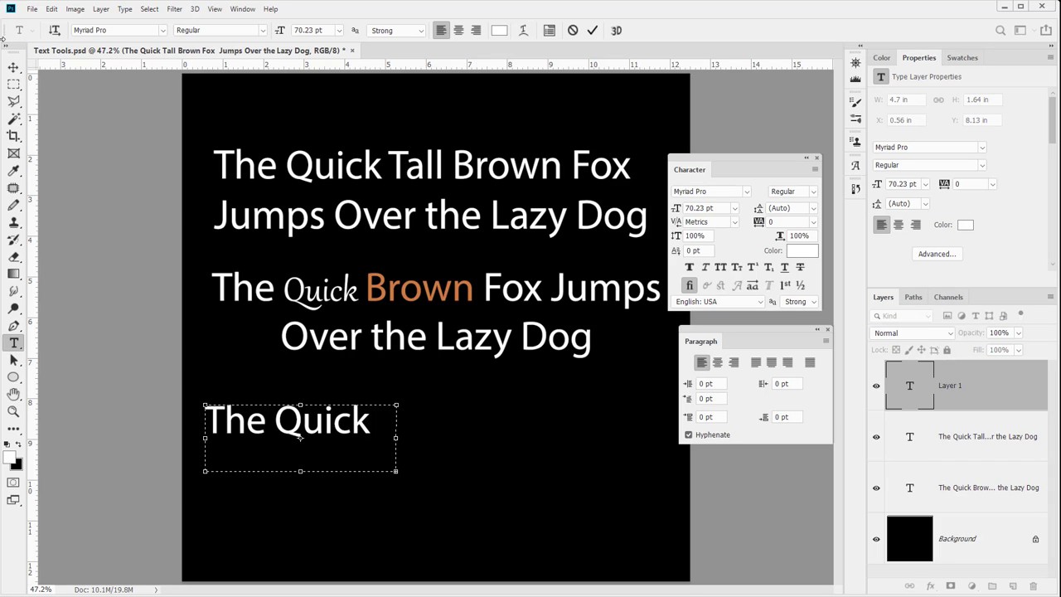
{"action": "left_click", "coordinate": [12, 66]}
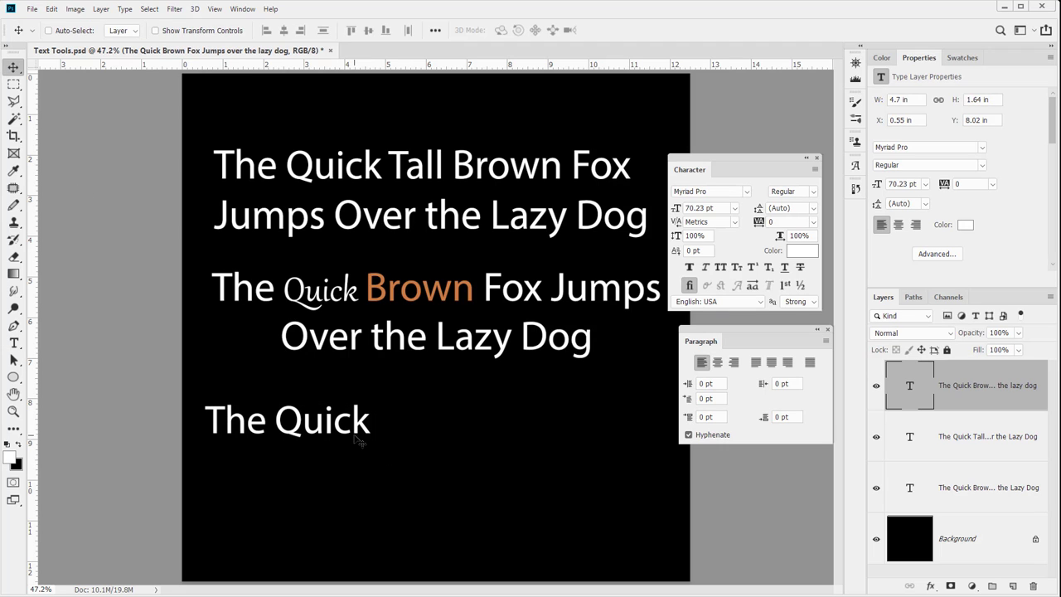
Step: Scale the new paragraph text and its box proportionally to about 49.5% with Free Transform
{"action": "key", "text": "ctrl+t"}
{"action": "left_click_drag", "start_coordinate": [396, 470], "coordinate": [299, 433]}
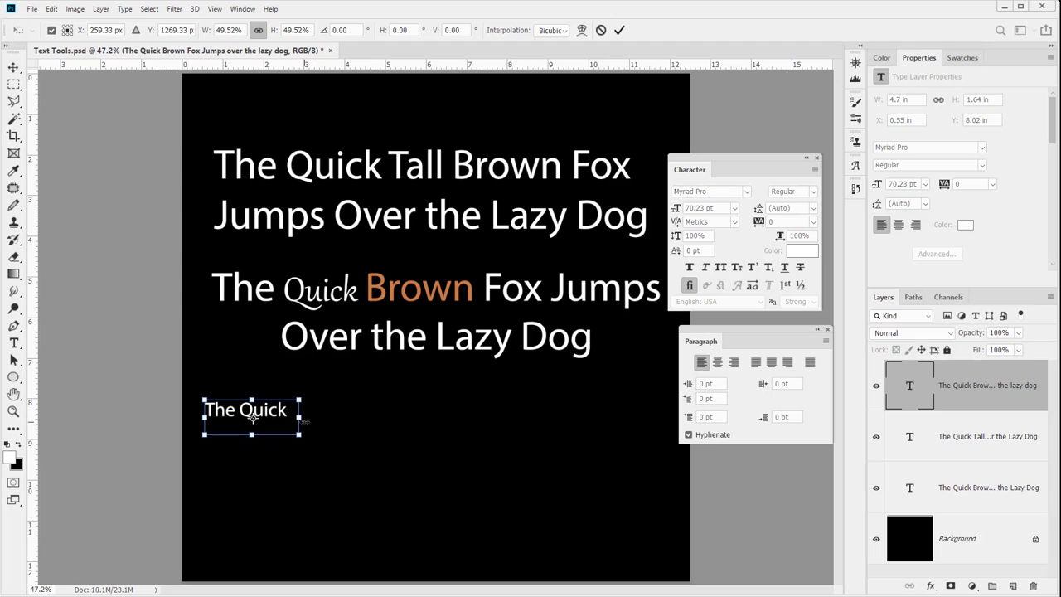
{"action": "key", "text": "Return"}
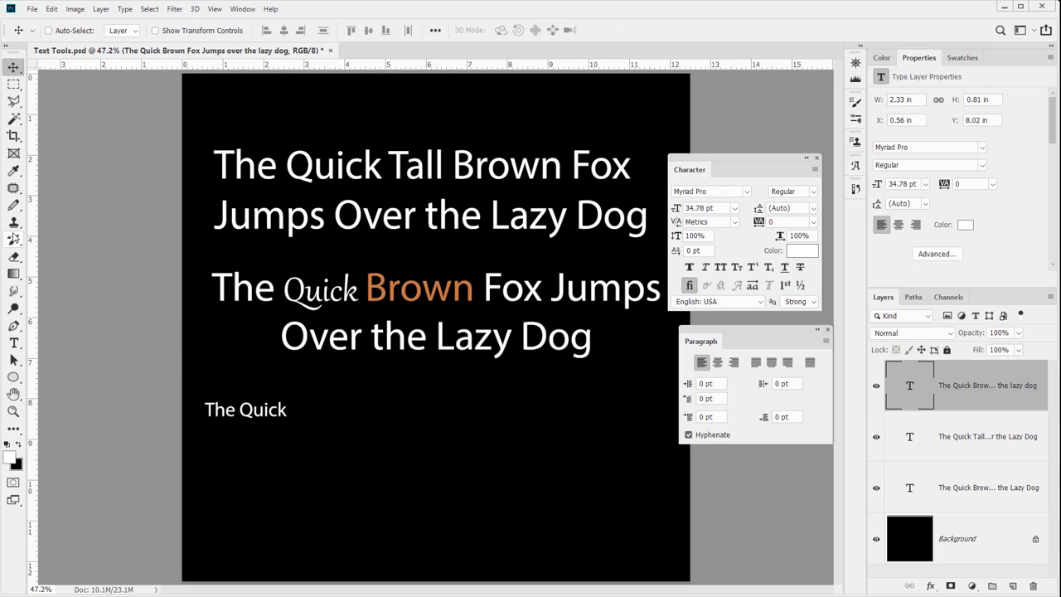
Step: Reflow the small paragraph by enlarging and shrinking its text box with the Type tool, ending at about 3.85 by 2.21 in
{"action": "left_click", "coordinate": [13, 344]}
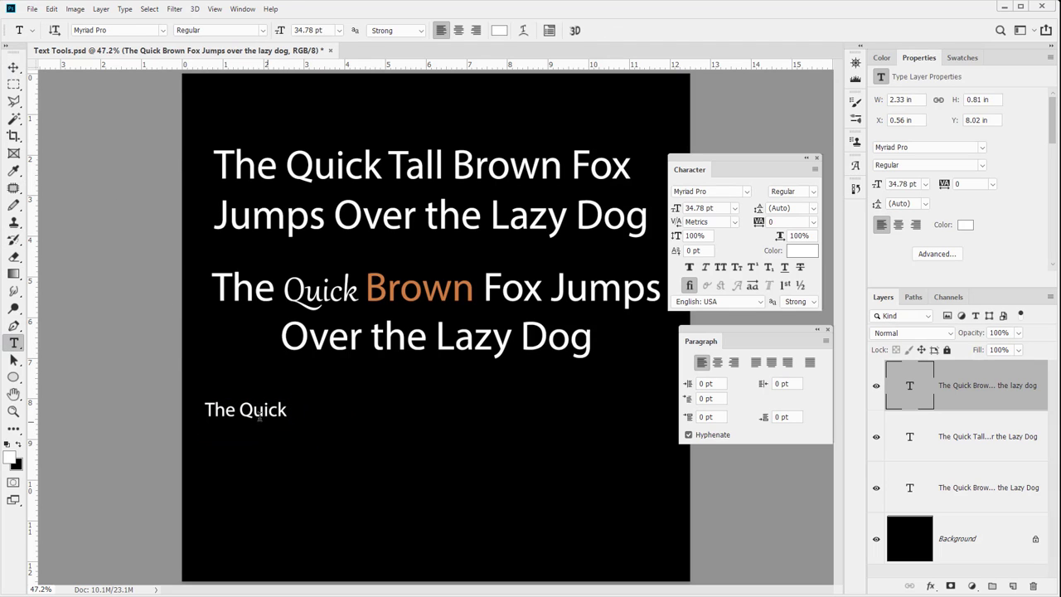
{"action": "left_click", "coordinate": [252, 414]}
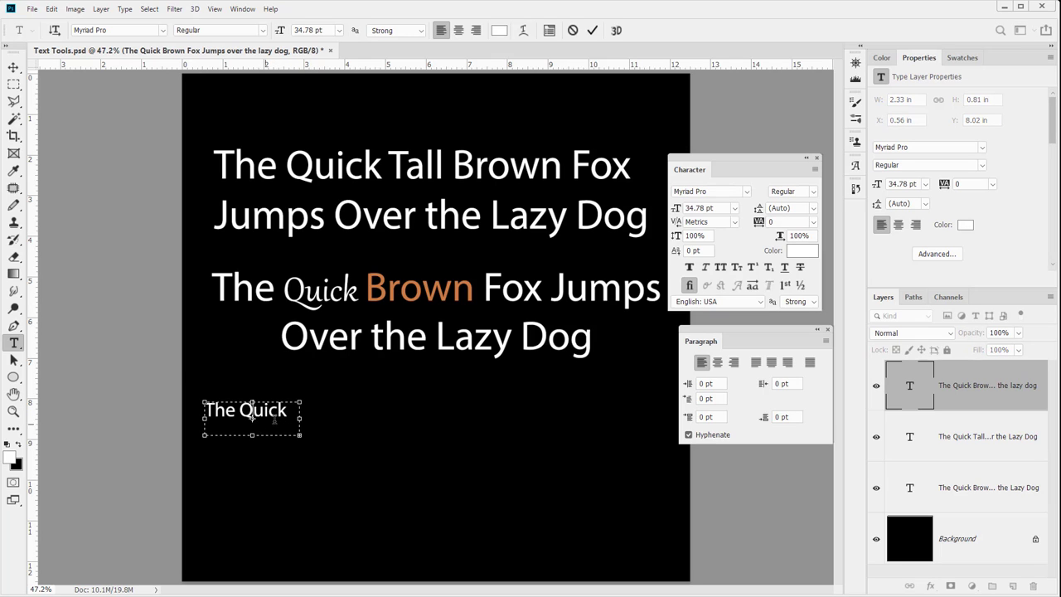
{"action": "left_click_drag", "start_coordinate": [300, 435], "coordinate": [388, 520]}
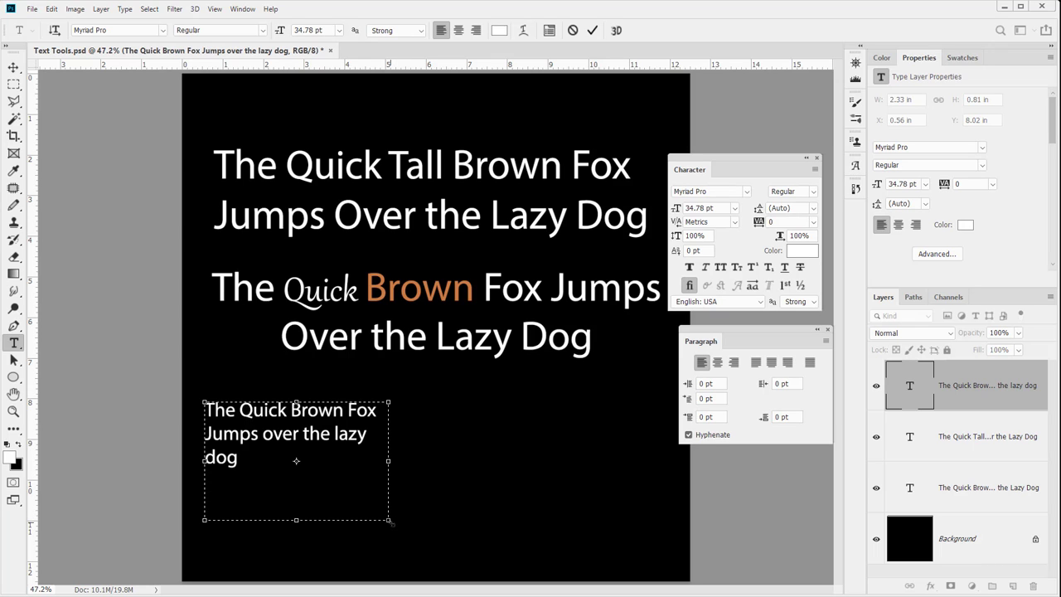
{"action": "left_click_drag", "start_coordinate": [391, 522], "coordinate": [311, 447]}
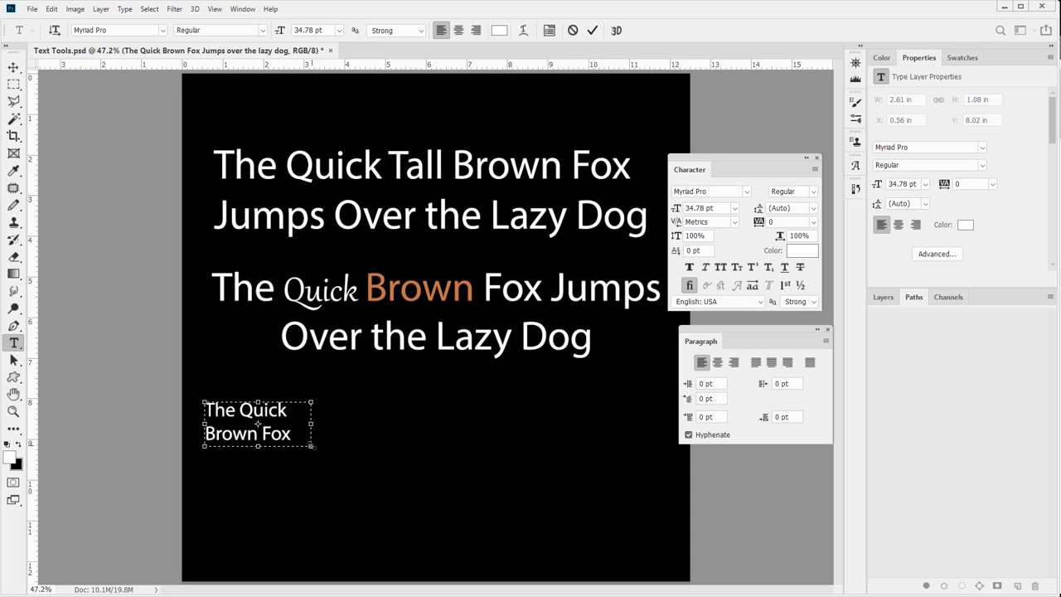
{"action": "left_click_drag", "start_coordinate": [311, 446], "coordinate": [353, 490]}
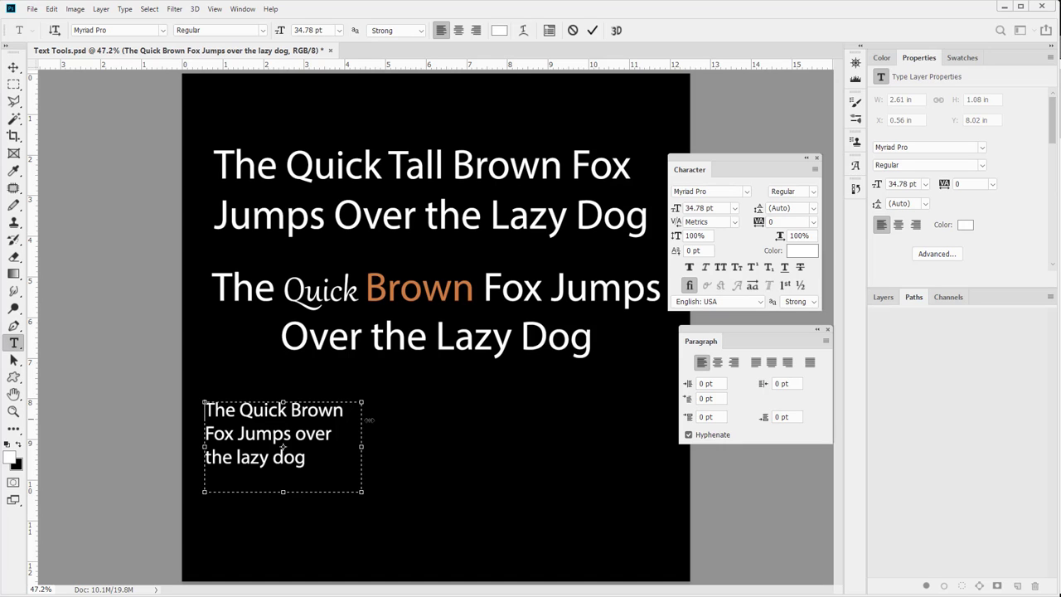
{"action": "left_click", "coordinate": [13, 326]}
Step: Draw a second paragraph text box about 3.43 by 1.84 in beside the small paragraph and keep its "Lorem" placeholder text
{"action": "left_click", "coordinate": [13, 344]}
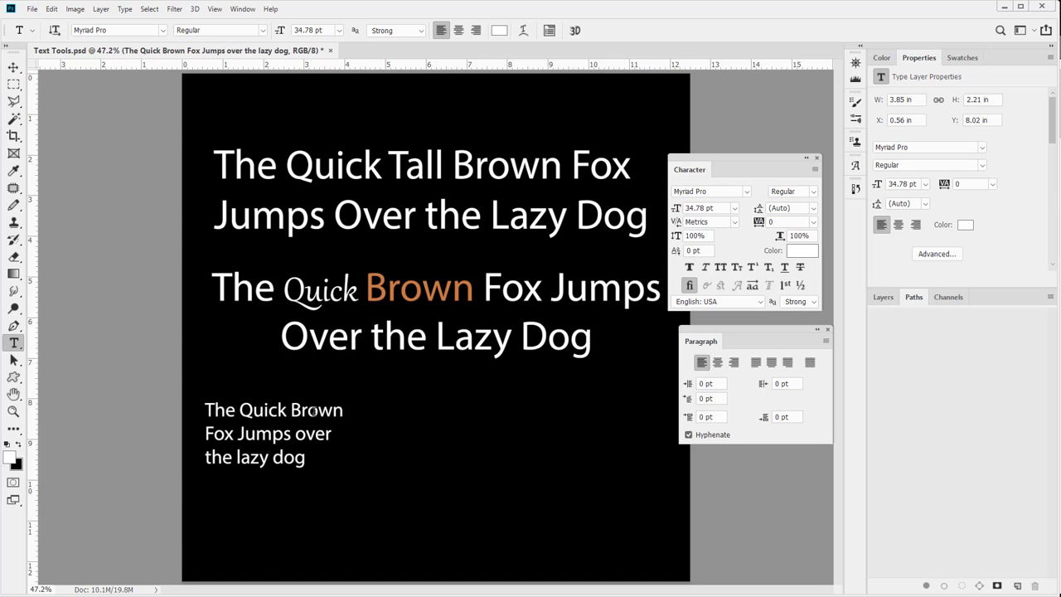
{"action": "left_click_drag", "start_coordinate": [383, 401], "coordinate": [522, 475]}
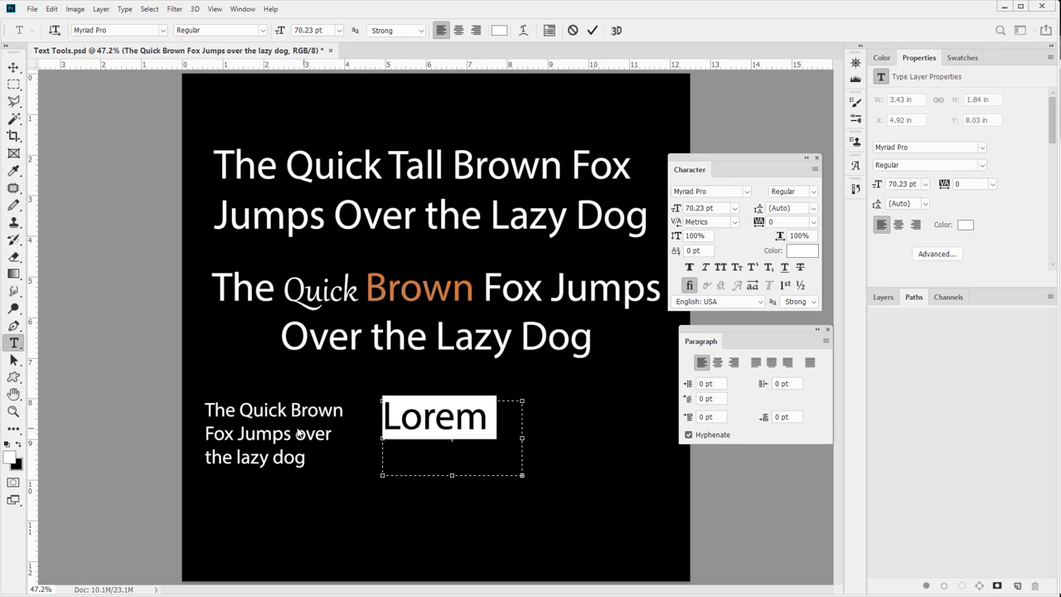
{"action": "left_click", "coordinate": [14, 66]}
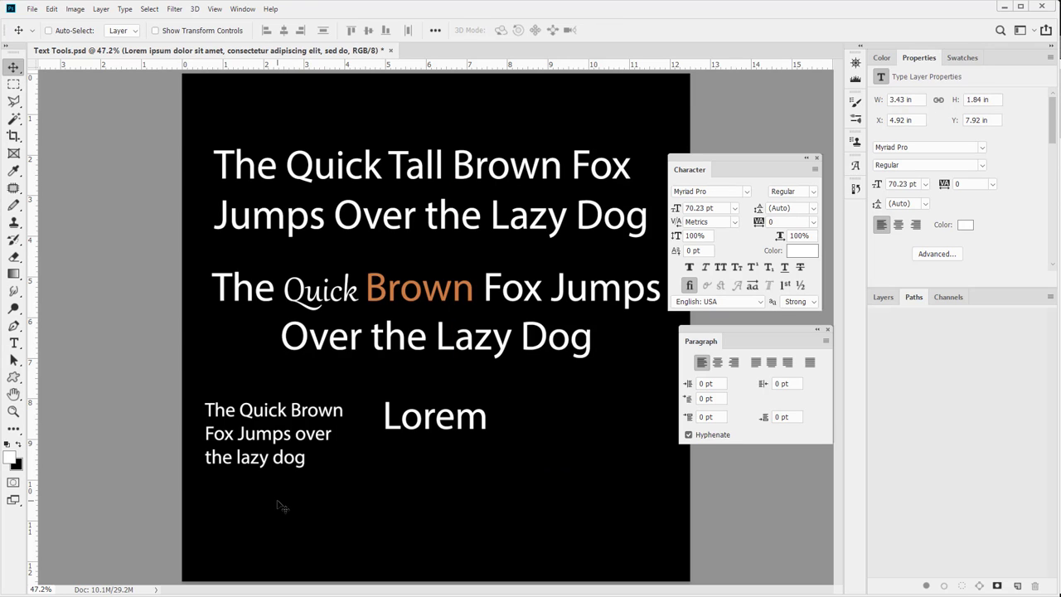
Step: Shrink the small paragraph's text box to about 2.87 by 1.31 in without scaling its text
{"action": "key", "text": "t"}
{"action": "left_click", "coordinate": [268, 415]}
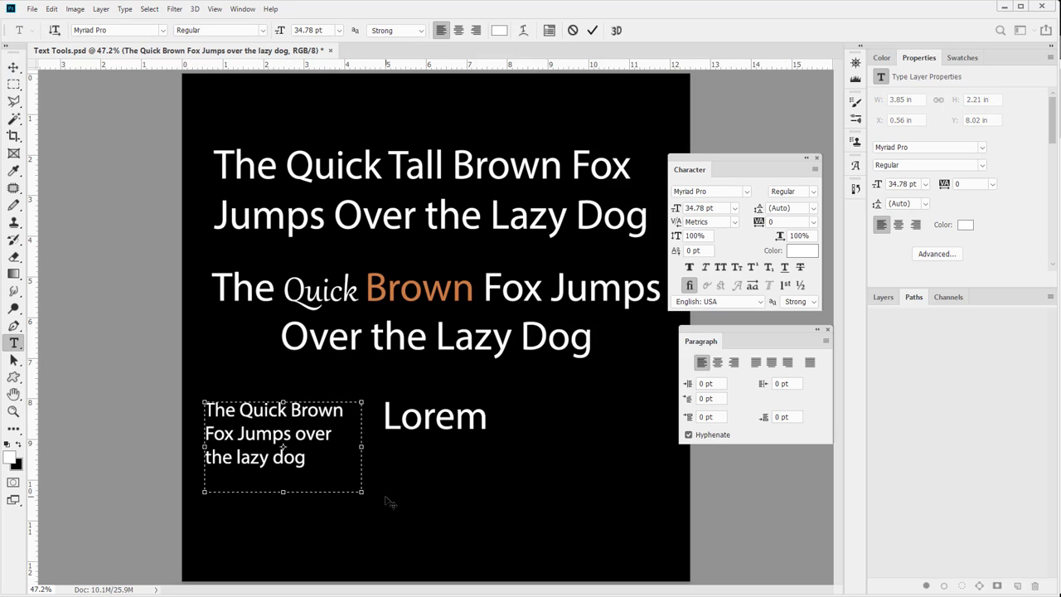
{"action": "left_click_drag", "start_coordinate": [361, 492], "coordinate": [322, 462]}
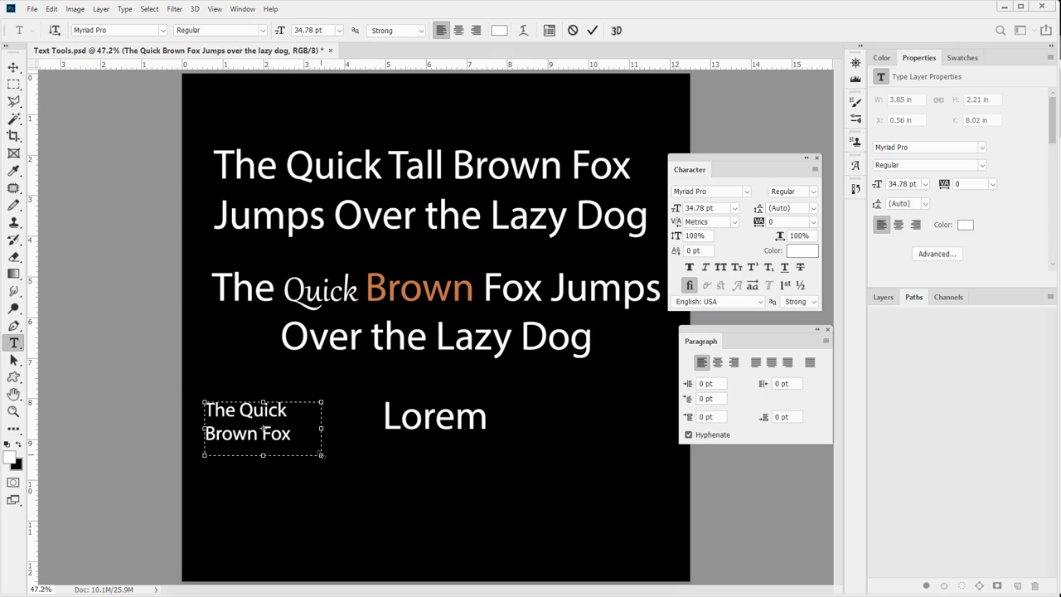
{"action": "key", "text": "ctrl+Return"}
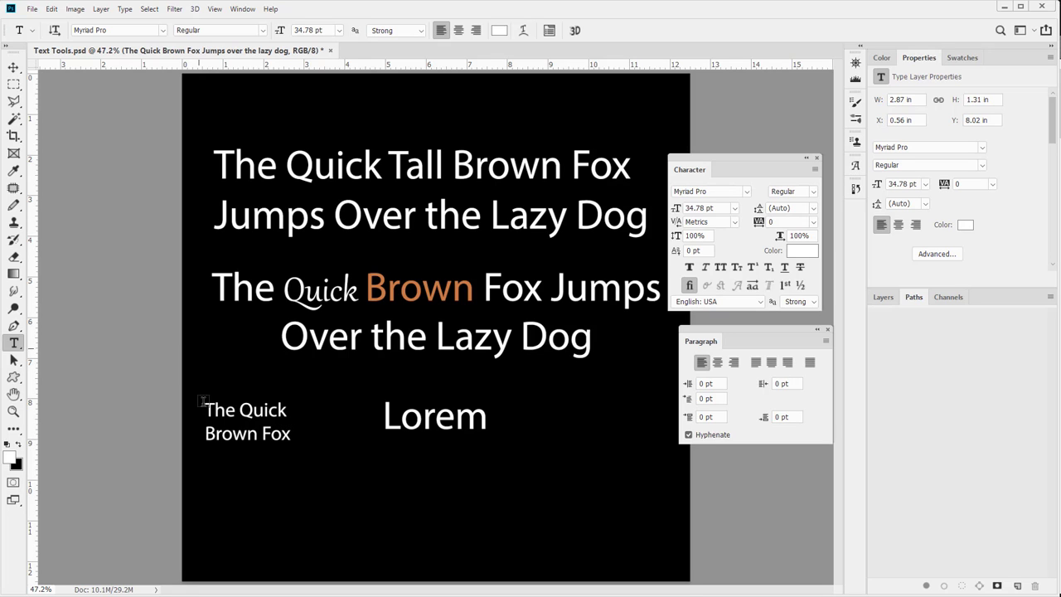
Step: Move the "Lorem" text box close to the small paragraph, and away again to about X 5.19 in, Y 8.58 in
{"action": "left_click", "coordinate": [421, 415]}
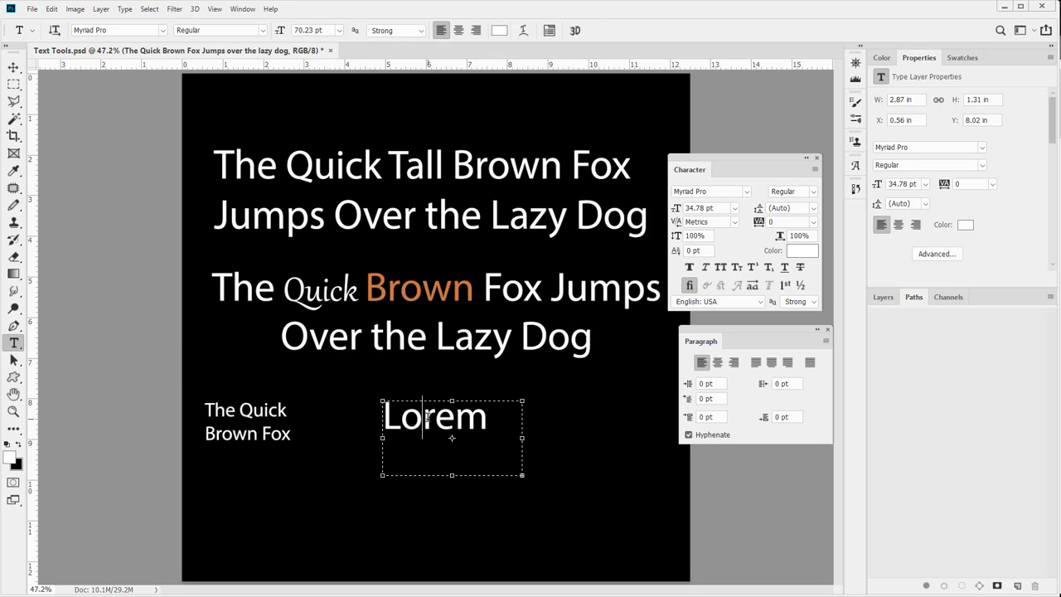
{"action": "left_click_drag", "start_coordinate": [421, 415], "coordinate": [390, 418]}
{"action": "left_click", "coordinate": [13, 66]}
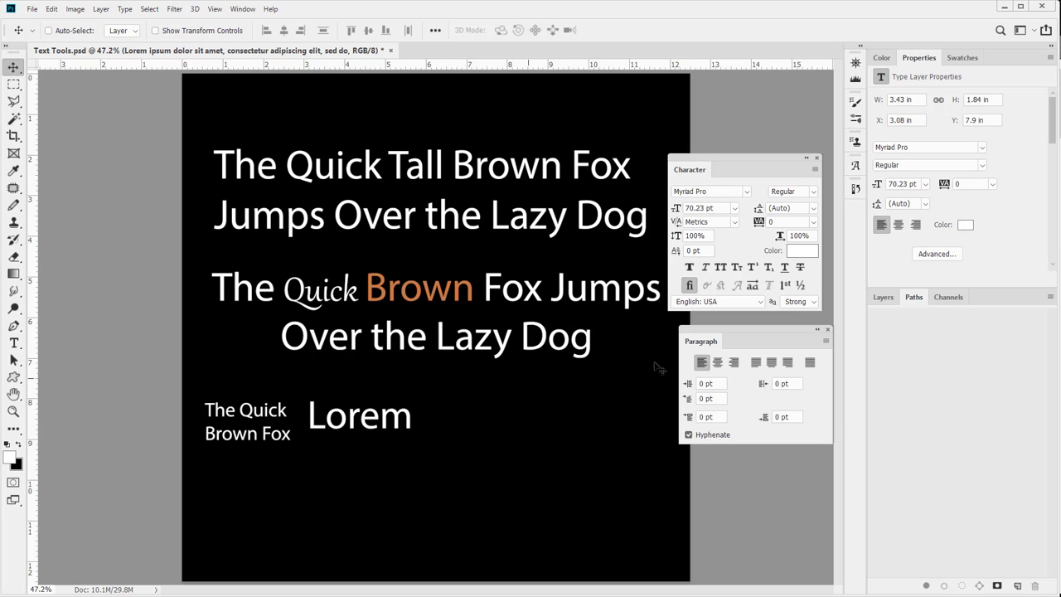
{"action": "left_click_drag", "start_coordinate": [388, 436], "coordinate": [474, 463]}
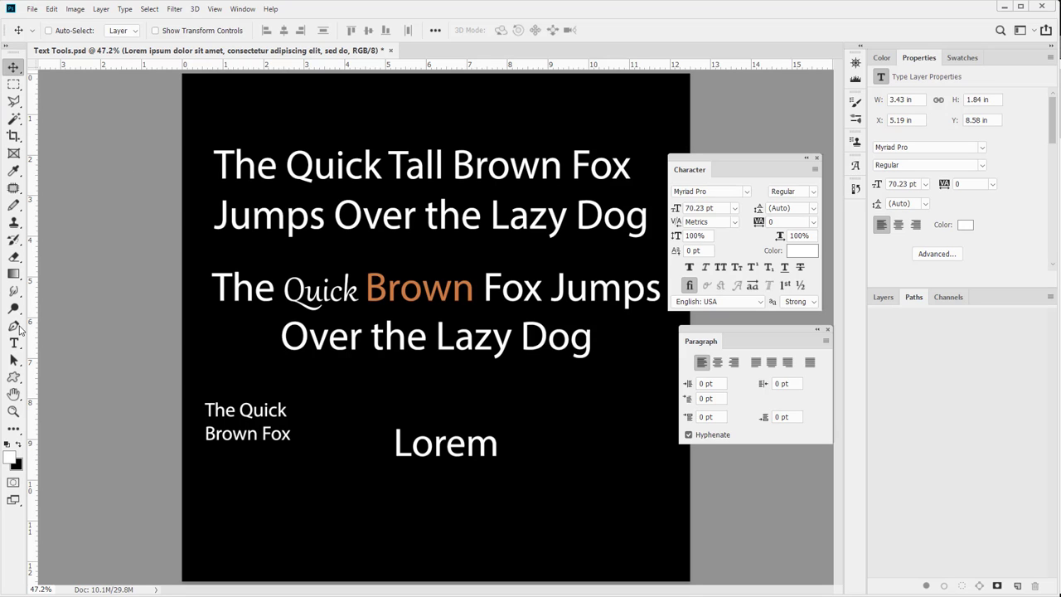
Step: Reopen the small "The Quick Brown Fox" paragraph's text box for editing
{"action": "left_click", "coordinate": [14, 342]}
{"action": "left_click", "coordinate": [248, 412]}
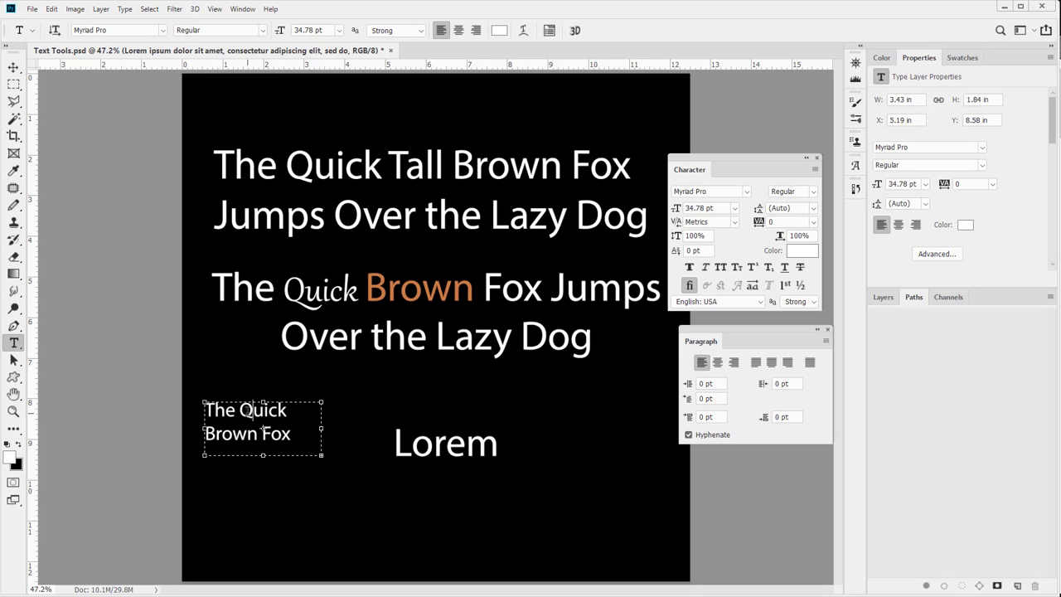